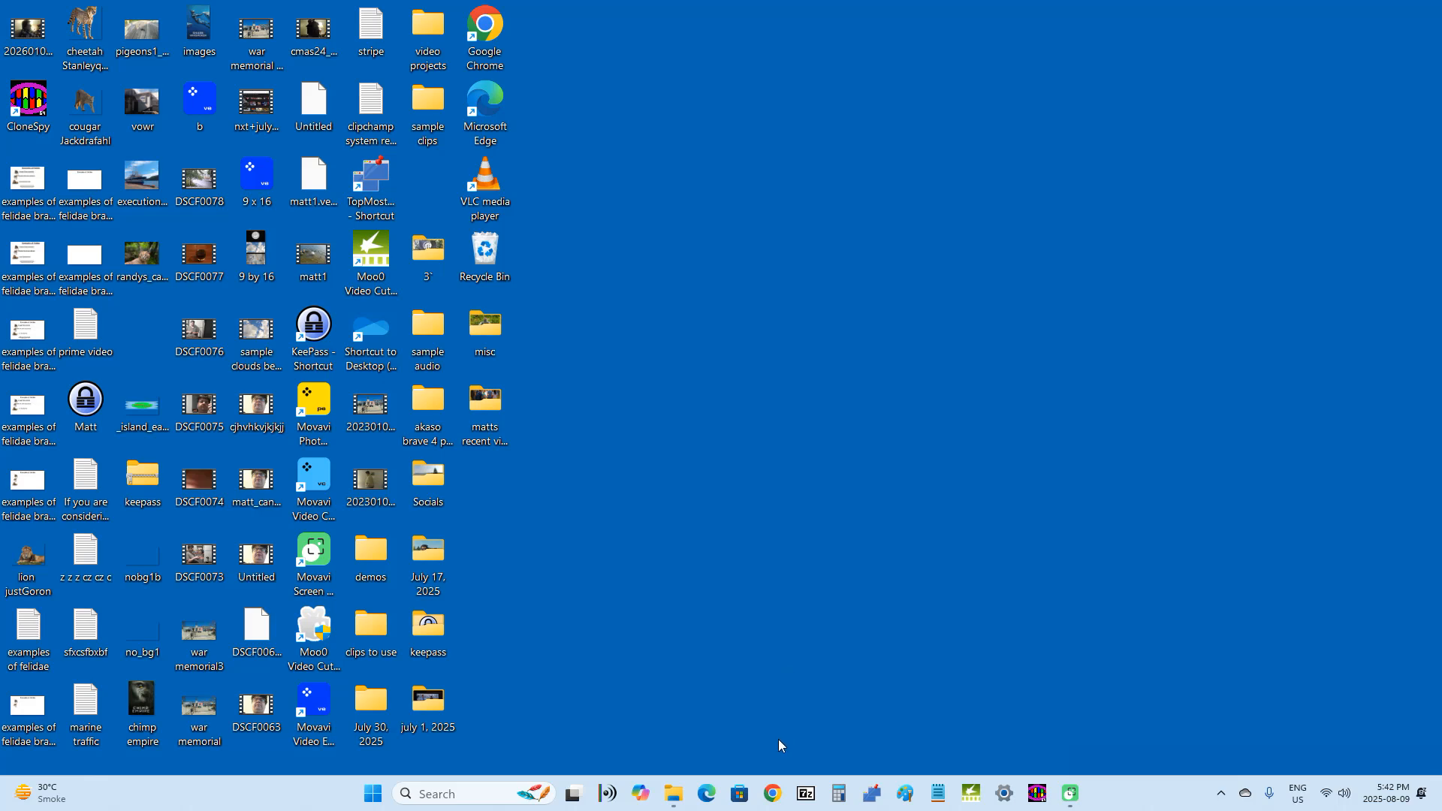
Open the Clipchamp website in Chrome and sign in with the Microsoft account.
left_click(774, 797)
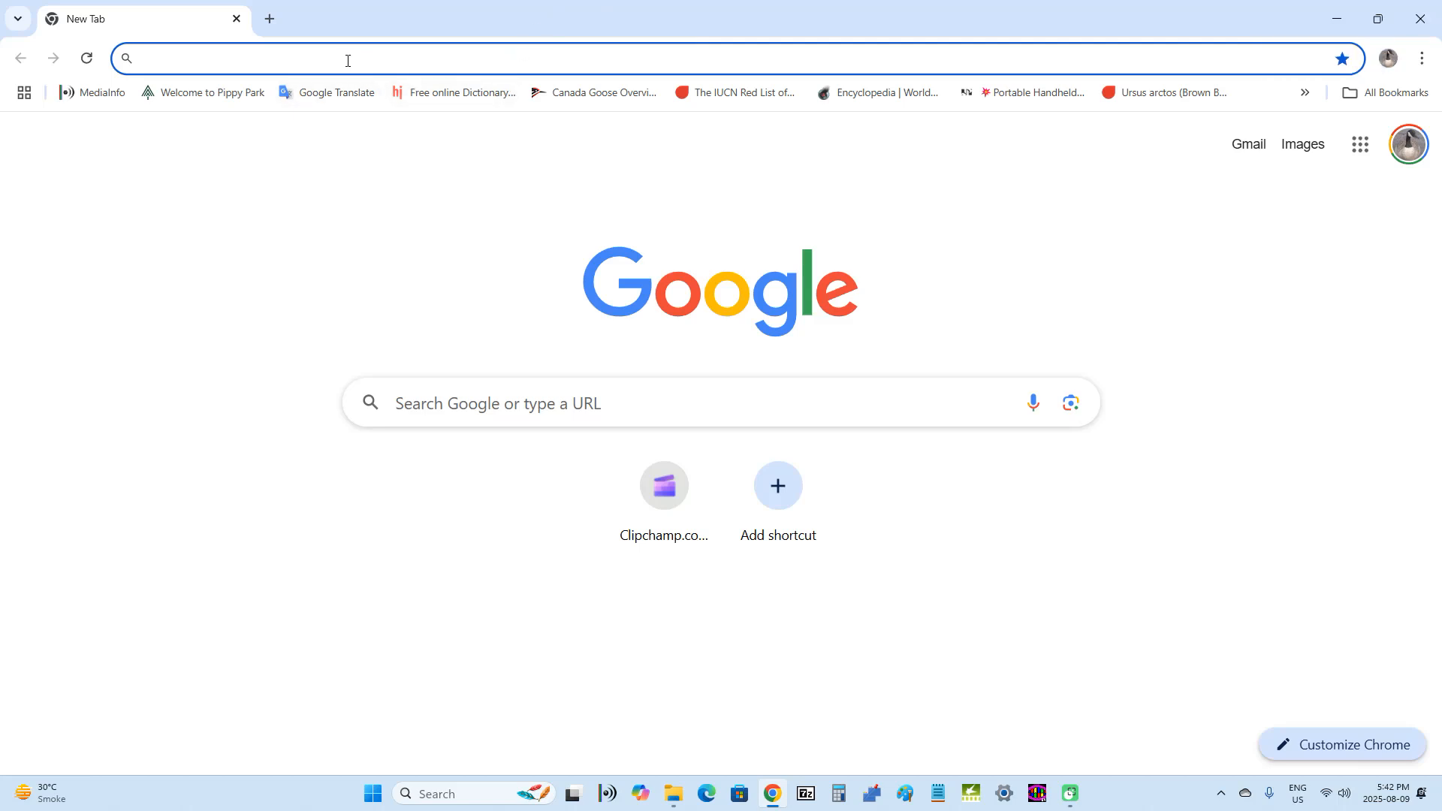
left_click(667, 508)
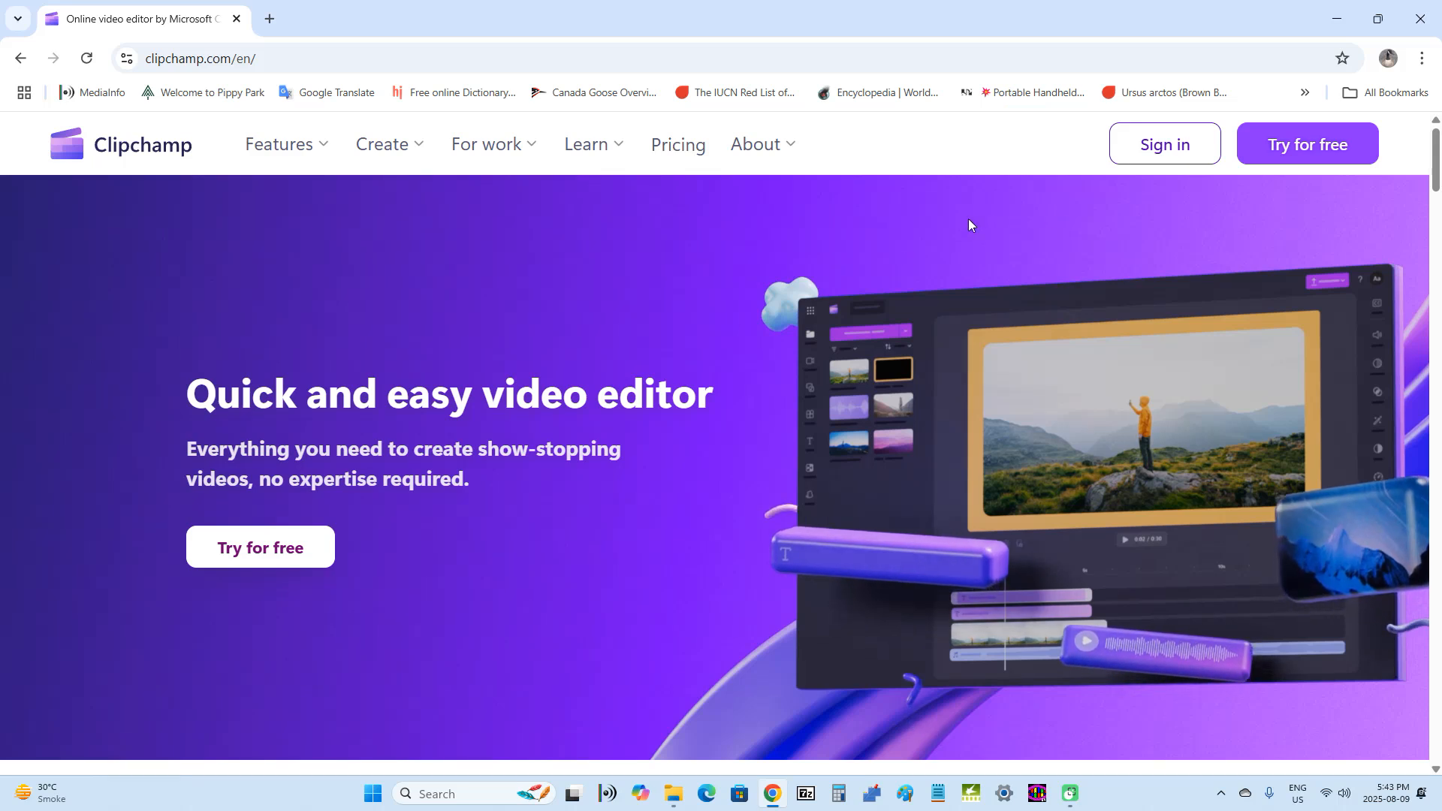
left_click(1180, 147)
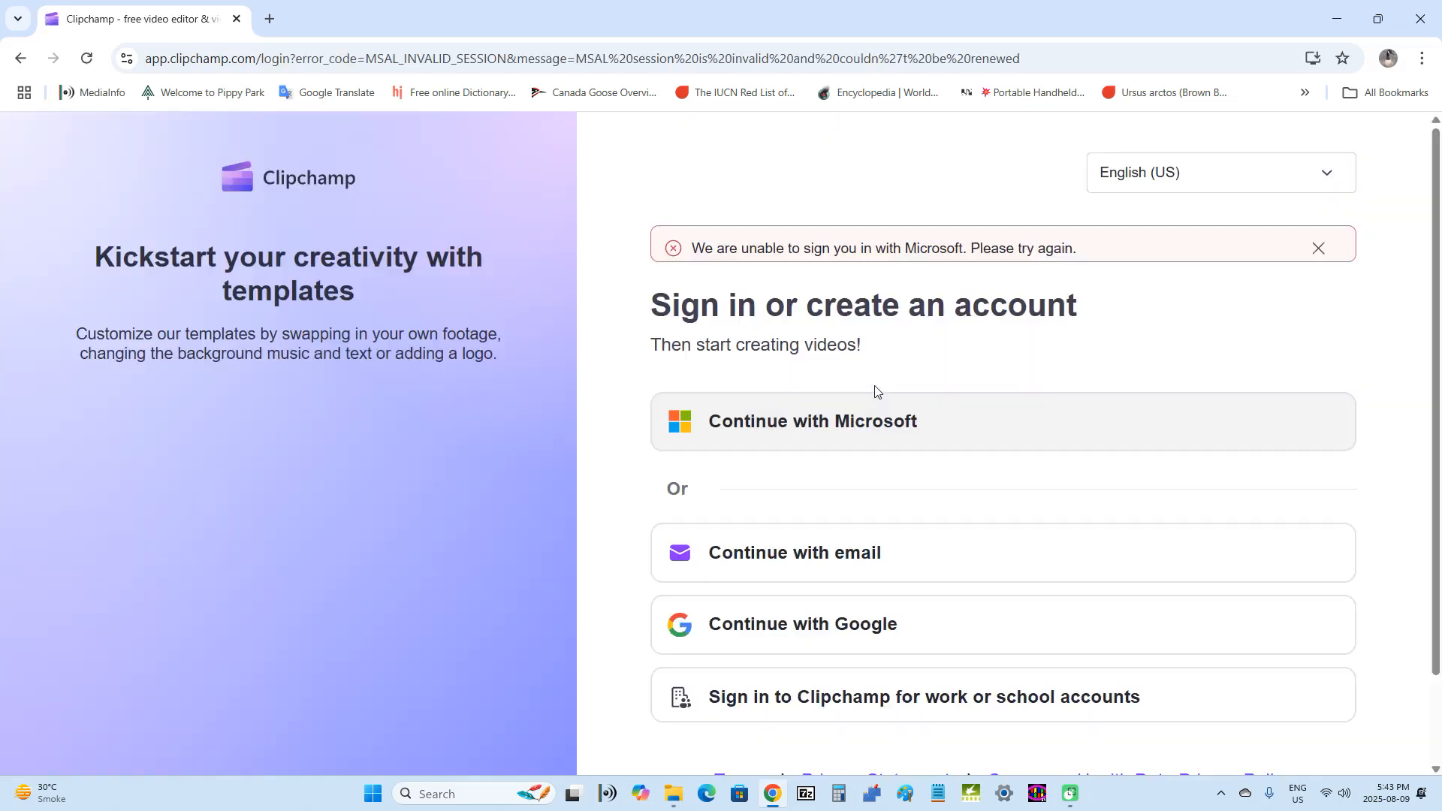
left_click(764, 429)
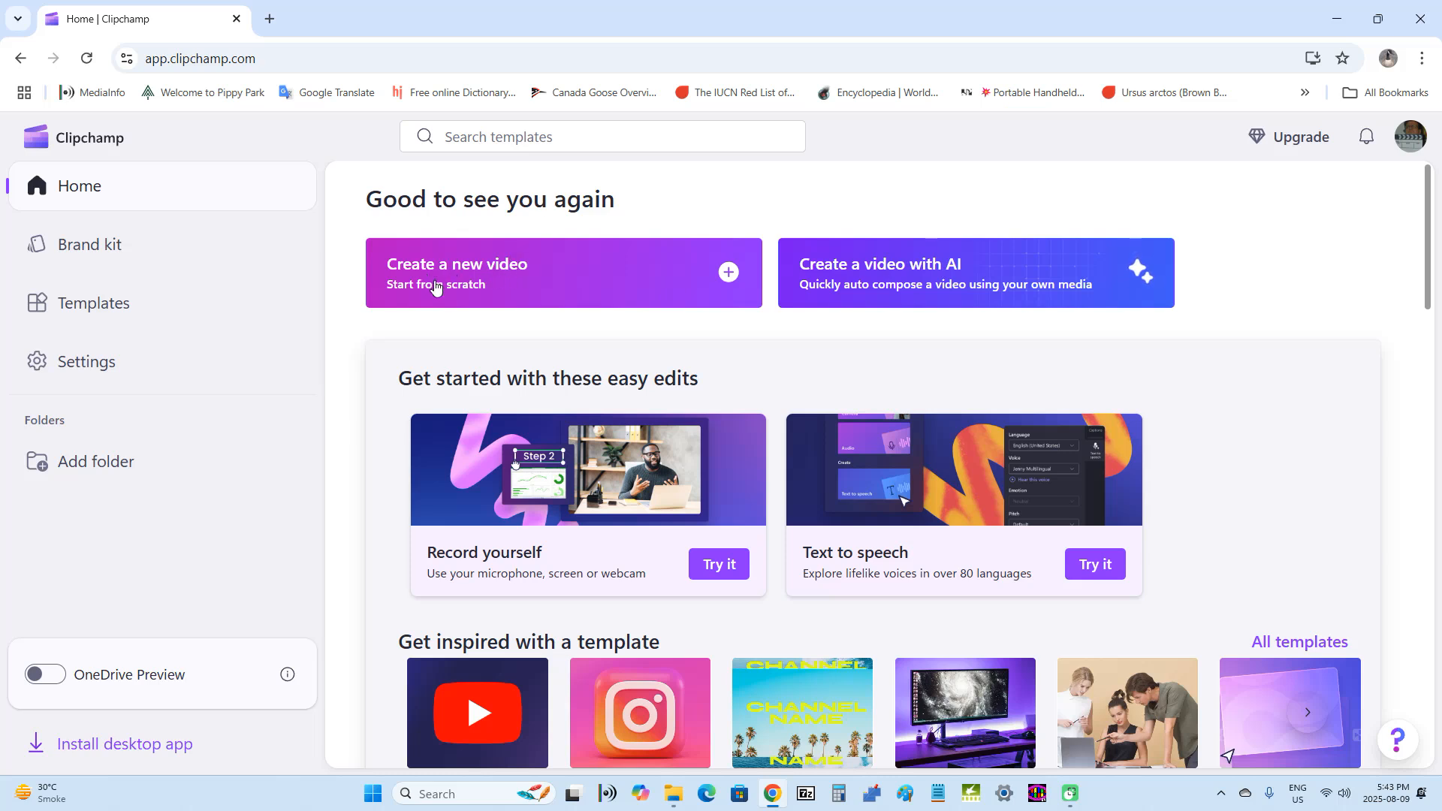
Create a new video from scratch and name it "green and blue duotone filter".
left_click(527, 275)
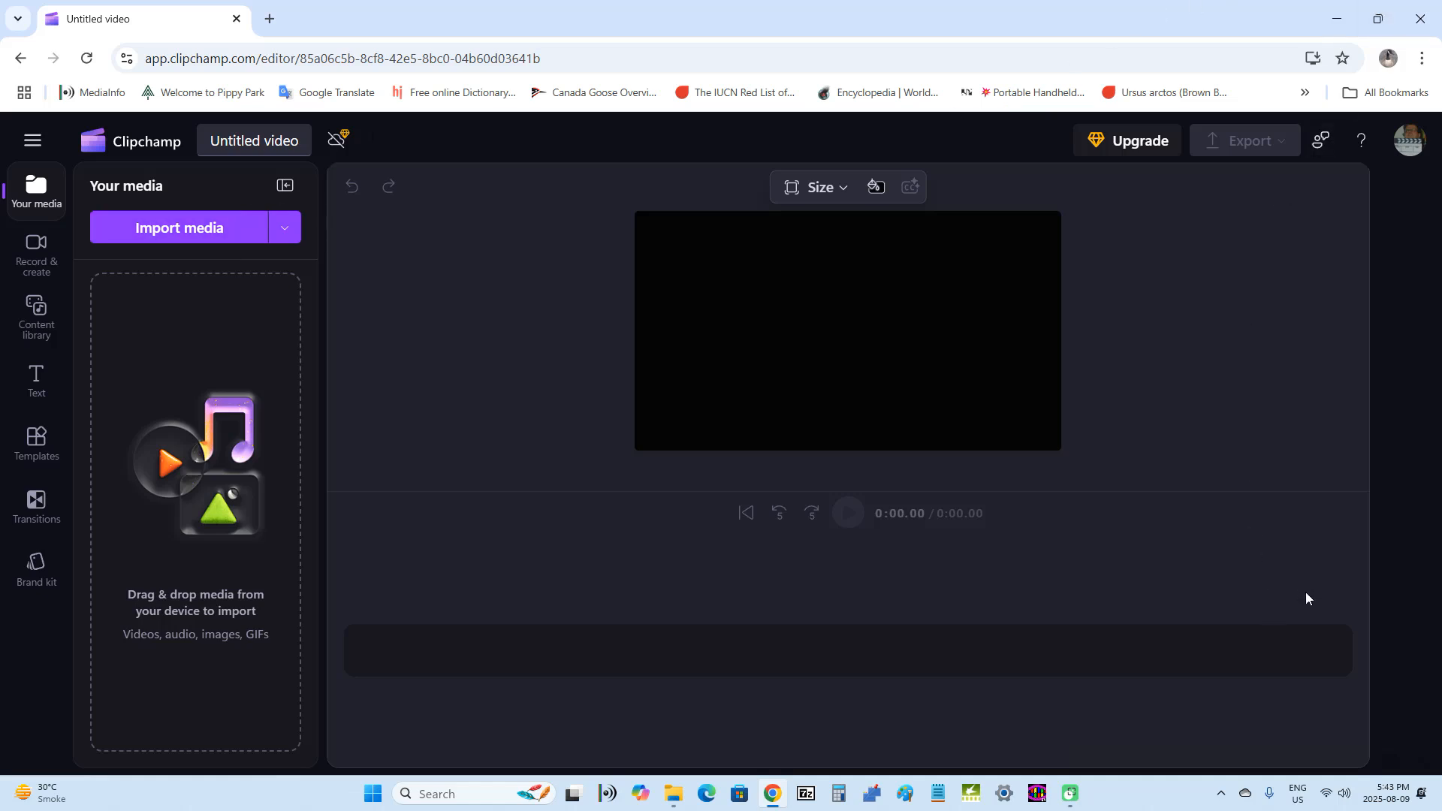
left_click(237, 141)
key("BackSpace")
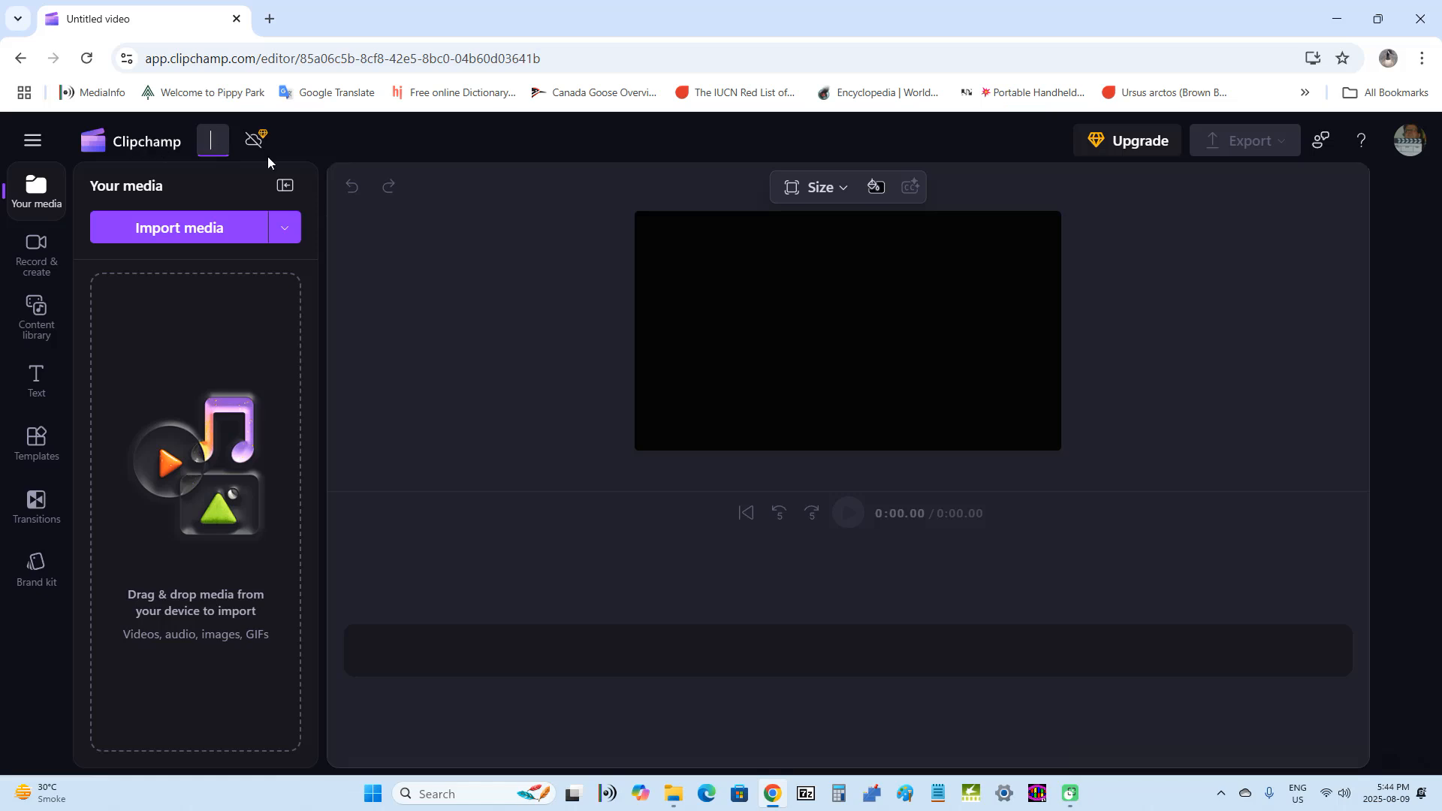
type("gren a")
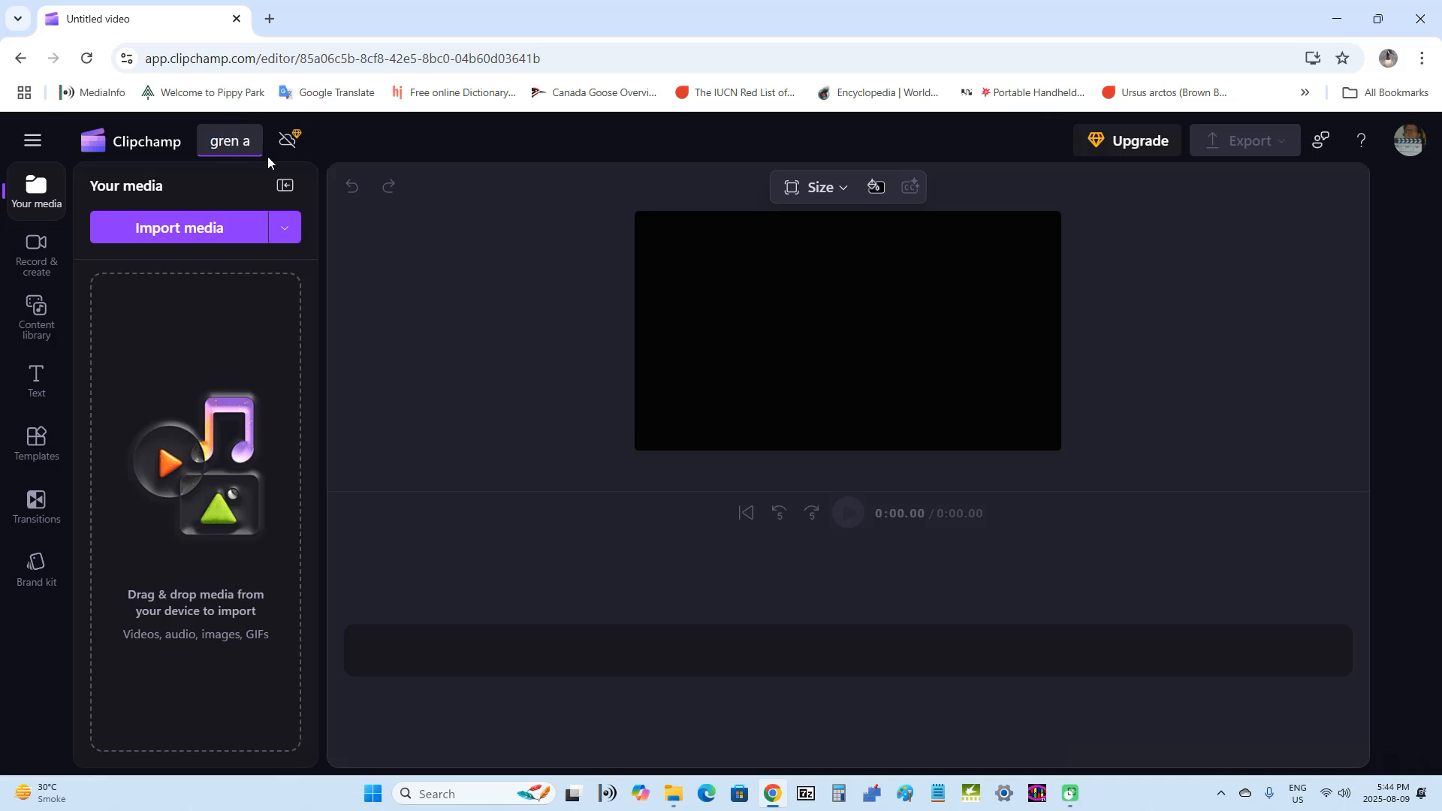
type("nd blue duot")
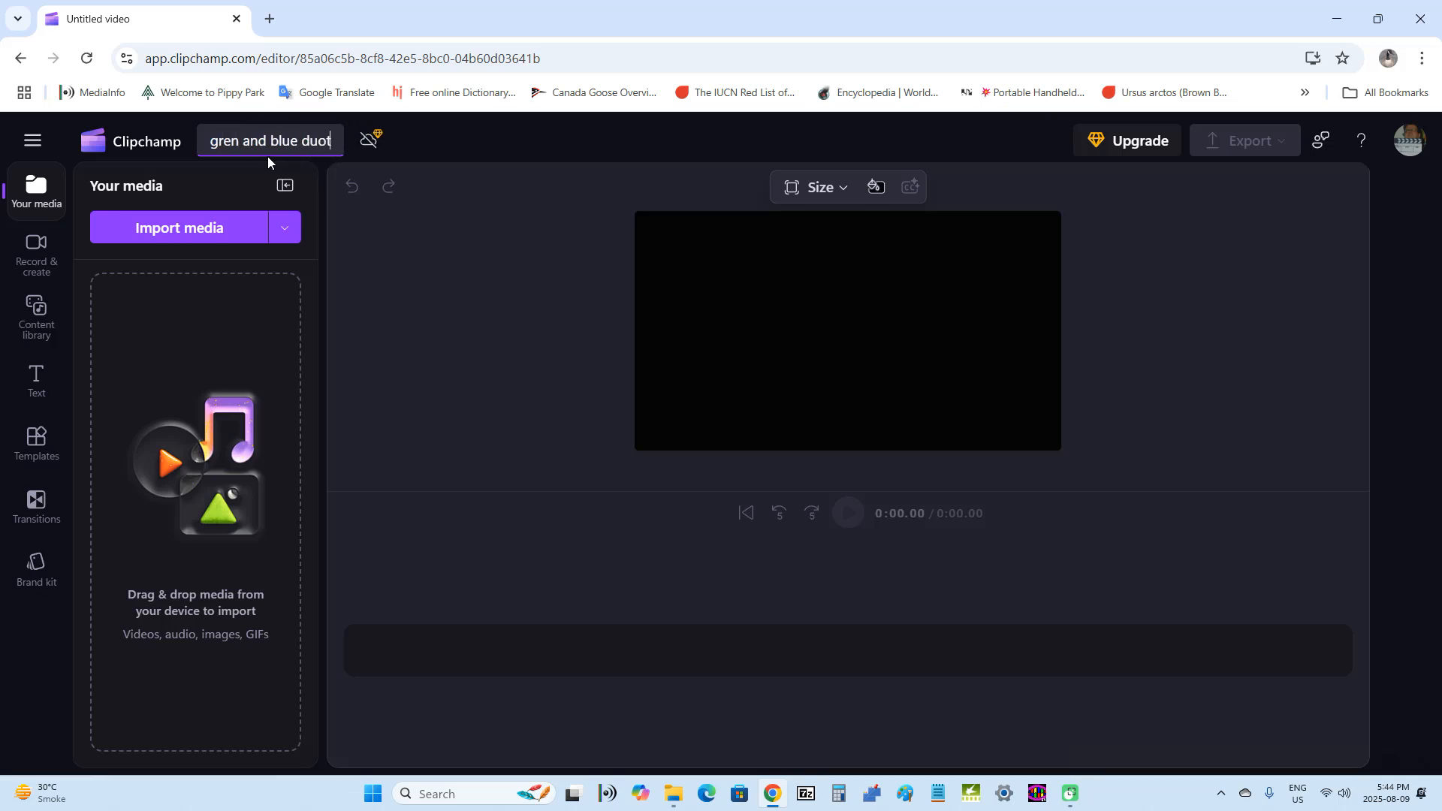
type("one")
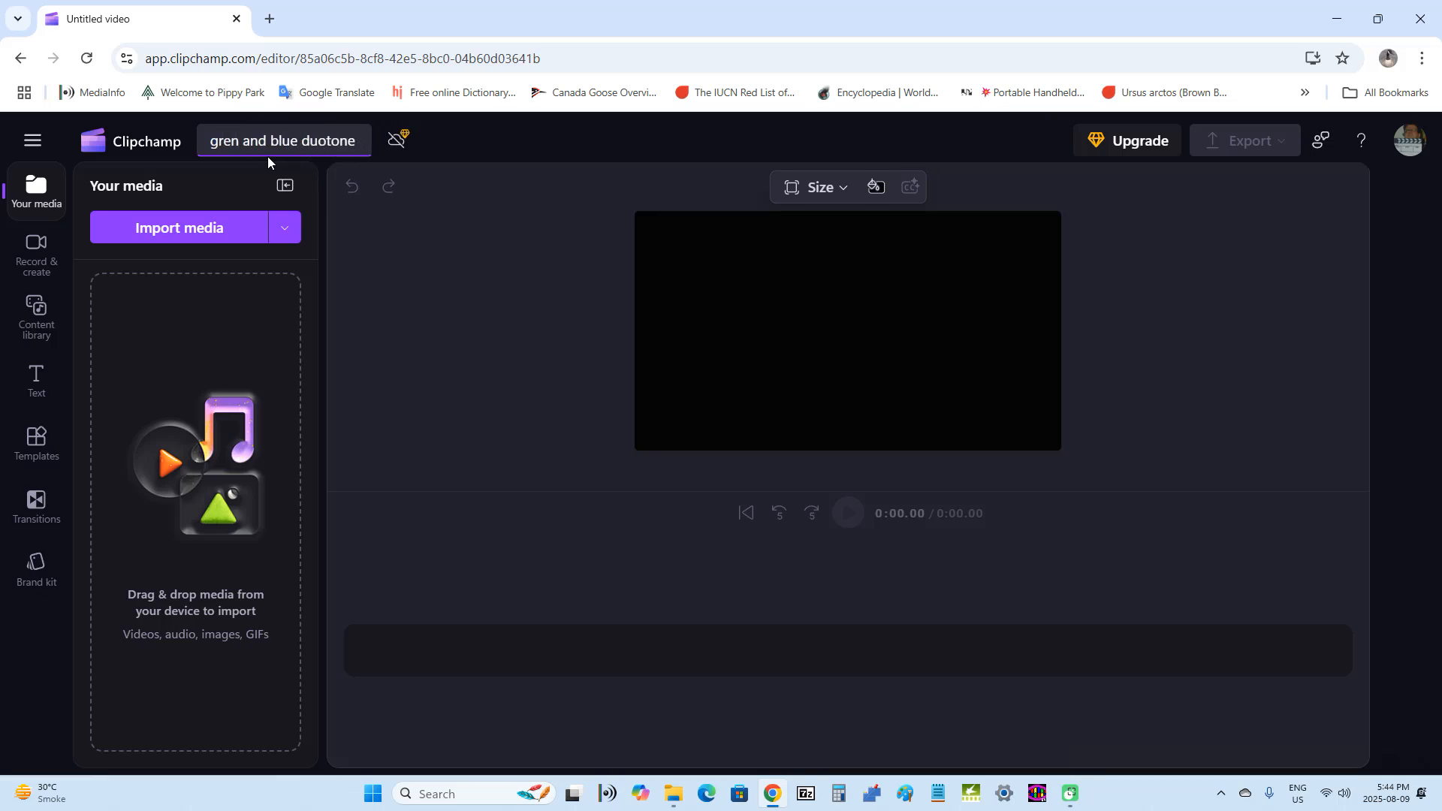
type(" filter")
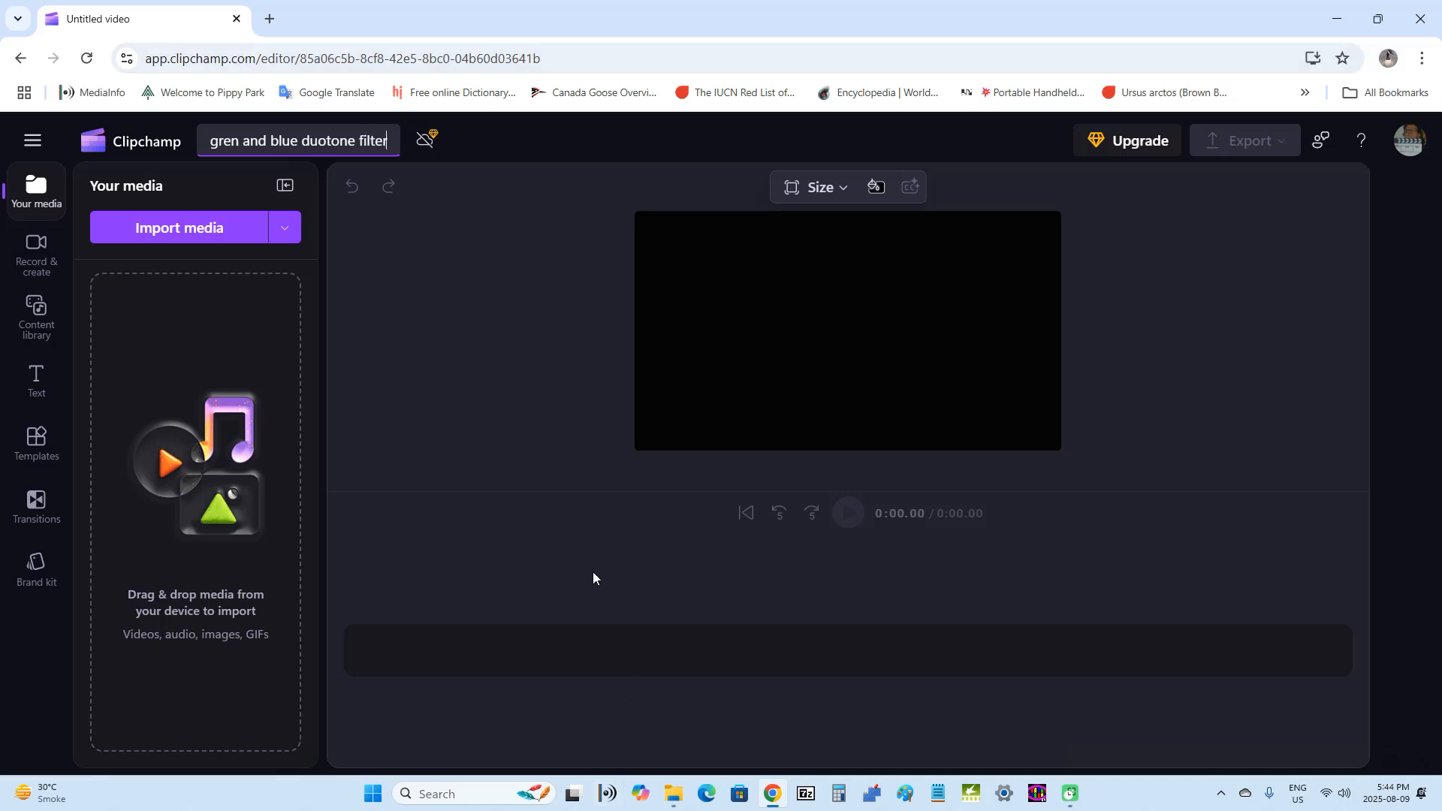
left_click(231, 140)
type("e")
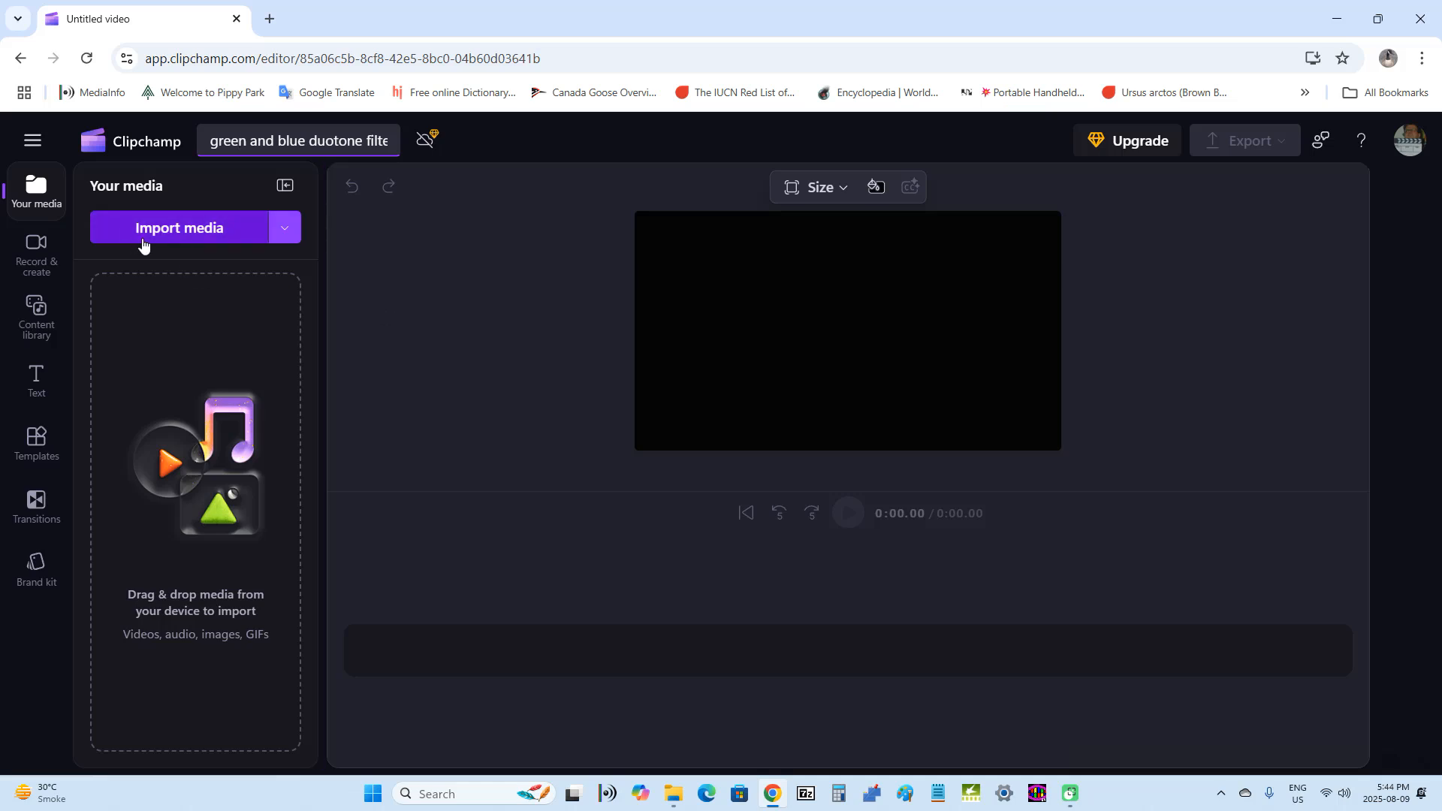
Choose the Wide 16:9 video size and import the clips matt crescent1 and matt light1 from the green and blue duotone folder.
left_click(824, 194)
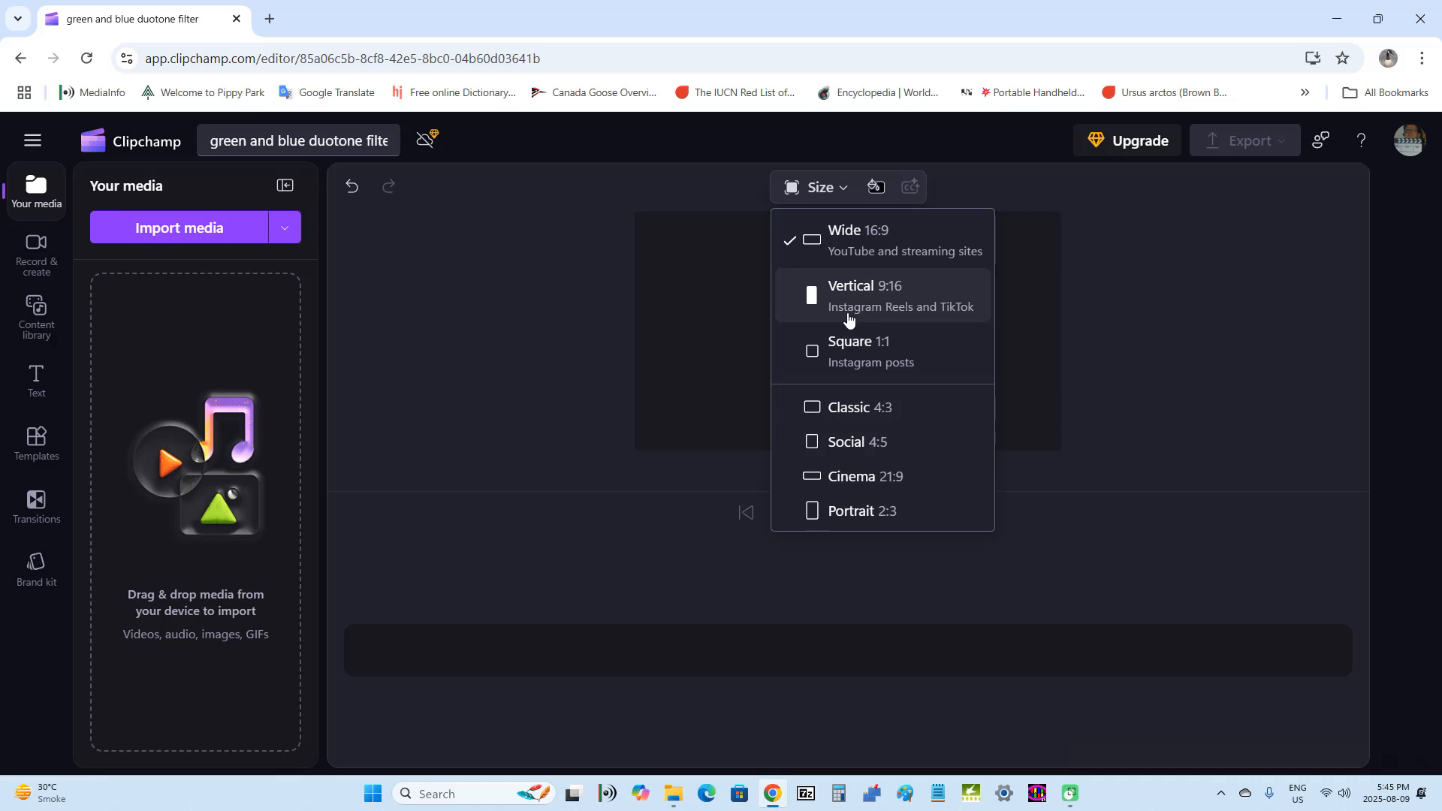
left_click(869, 250)
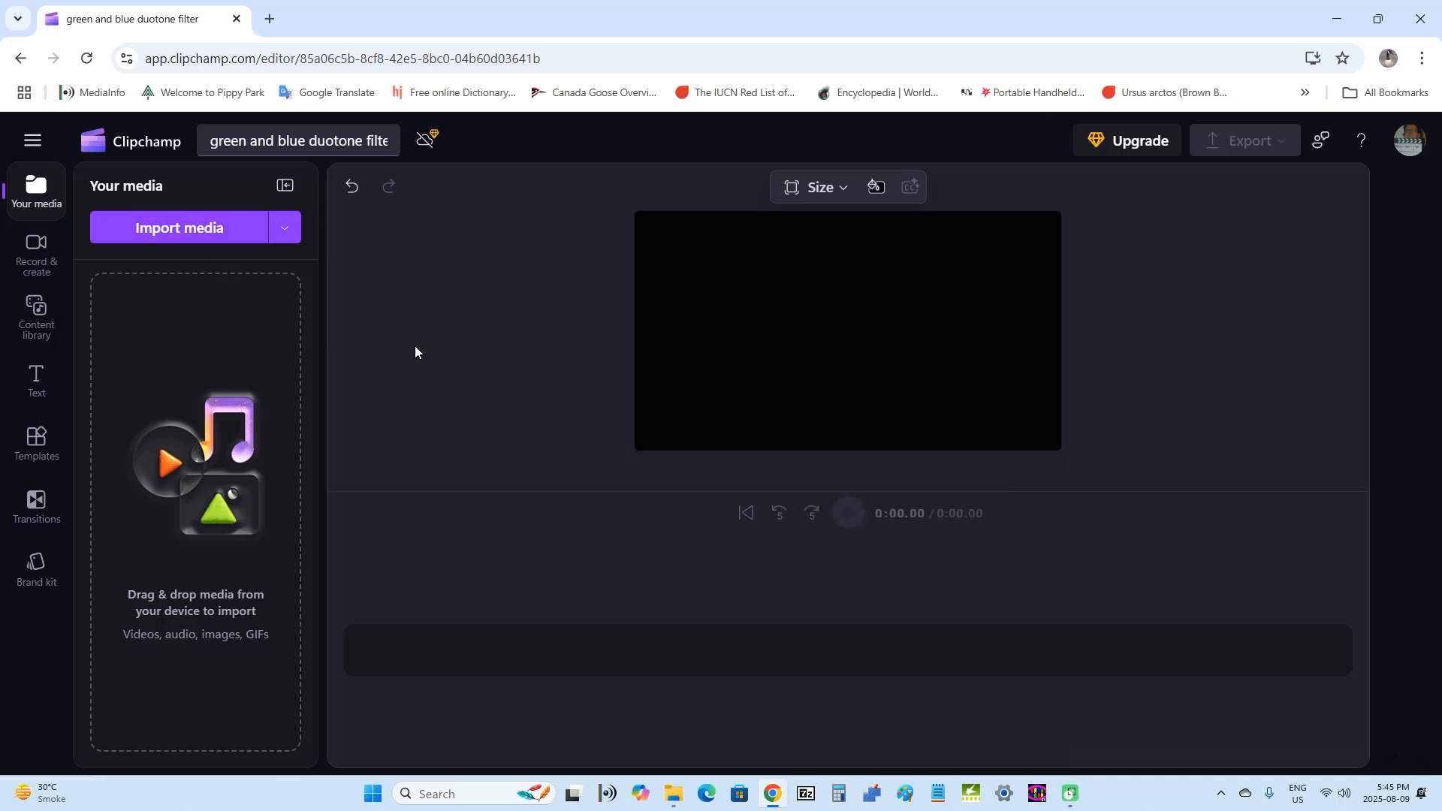
left_click(161, 230)
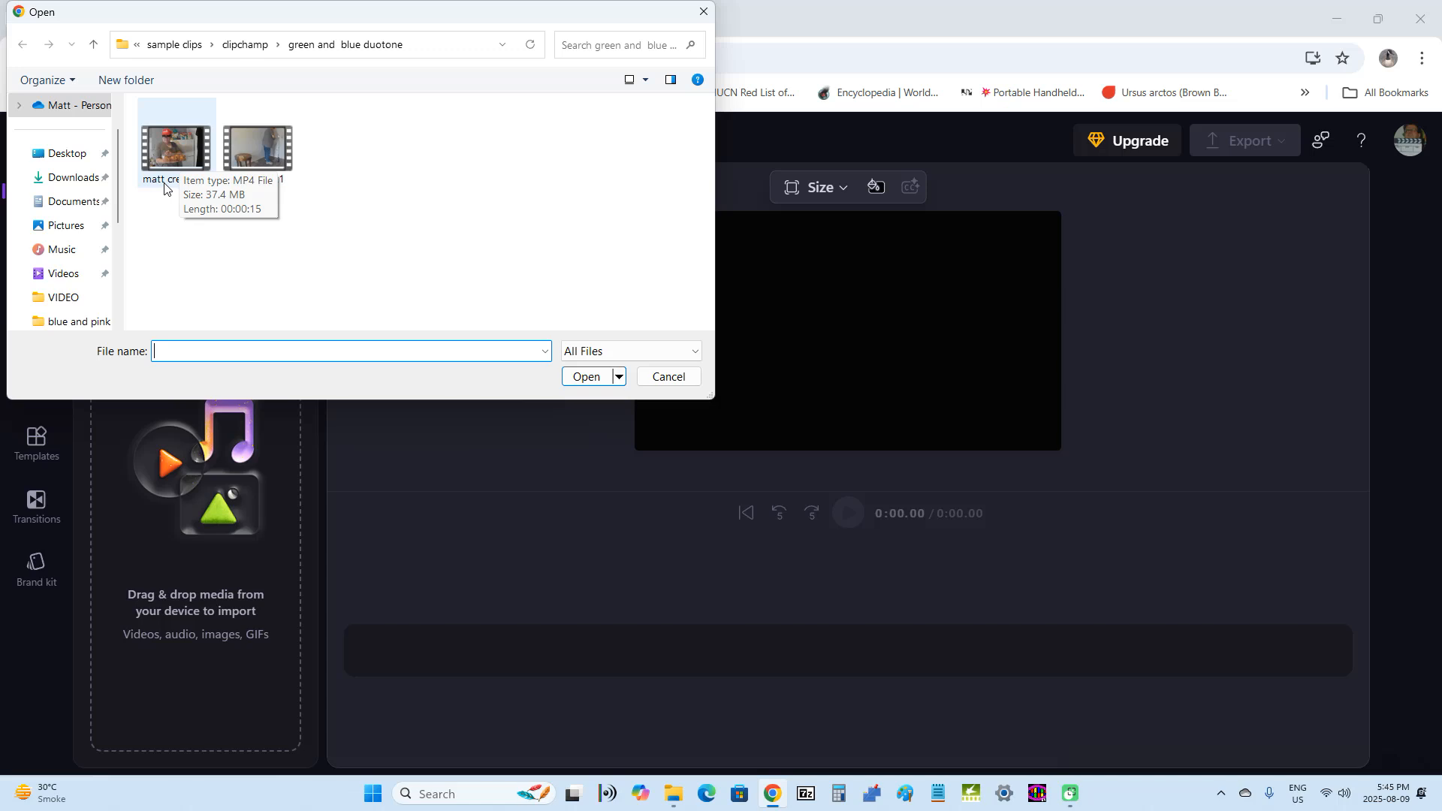
left_click(167, 180)
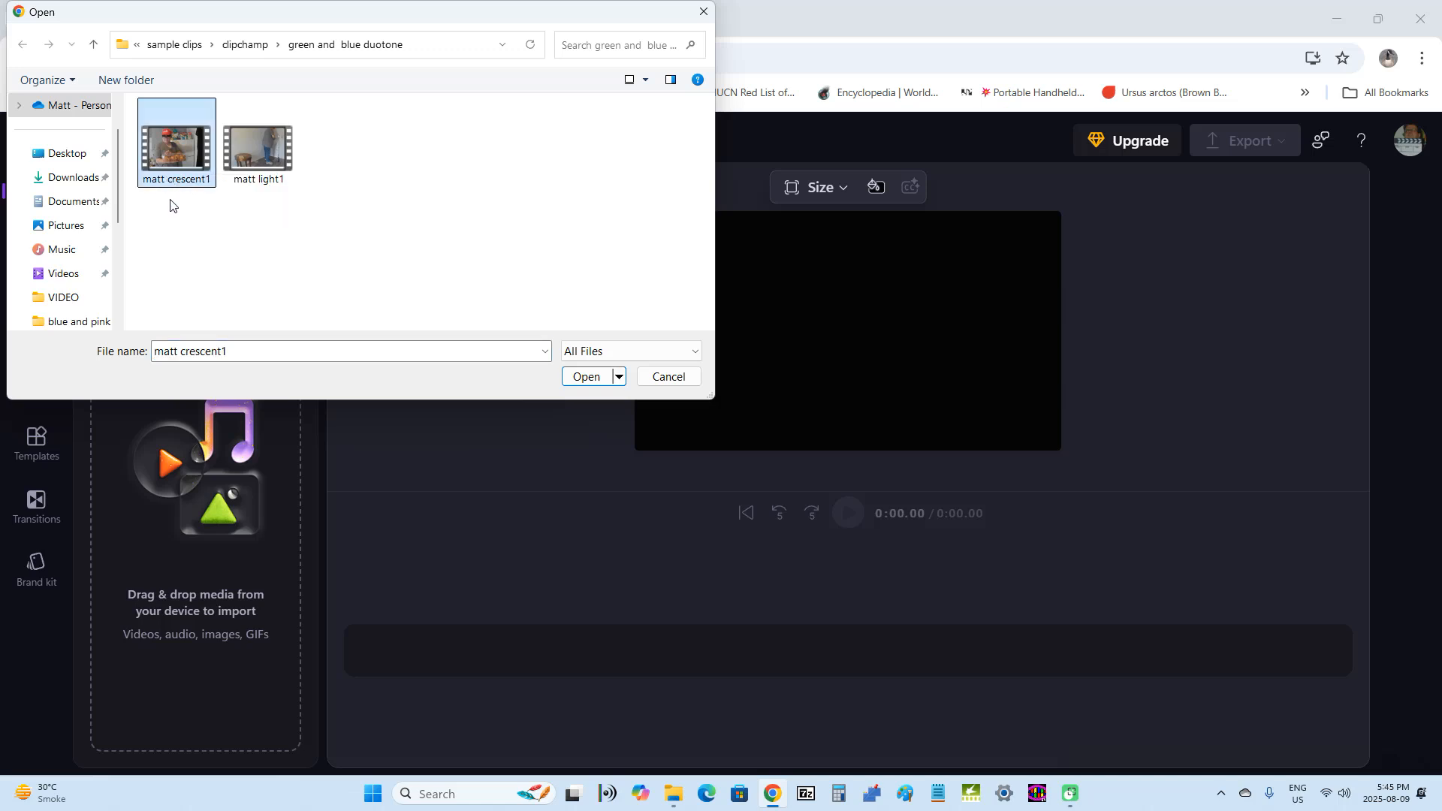
left_click(271, 155, "ctrl")
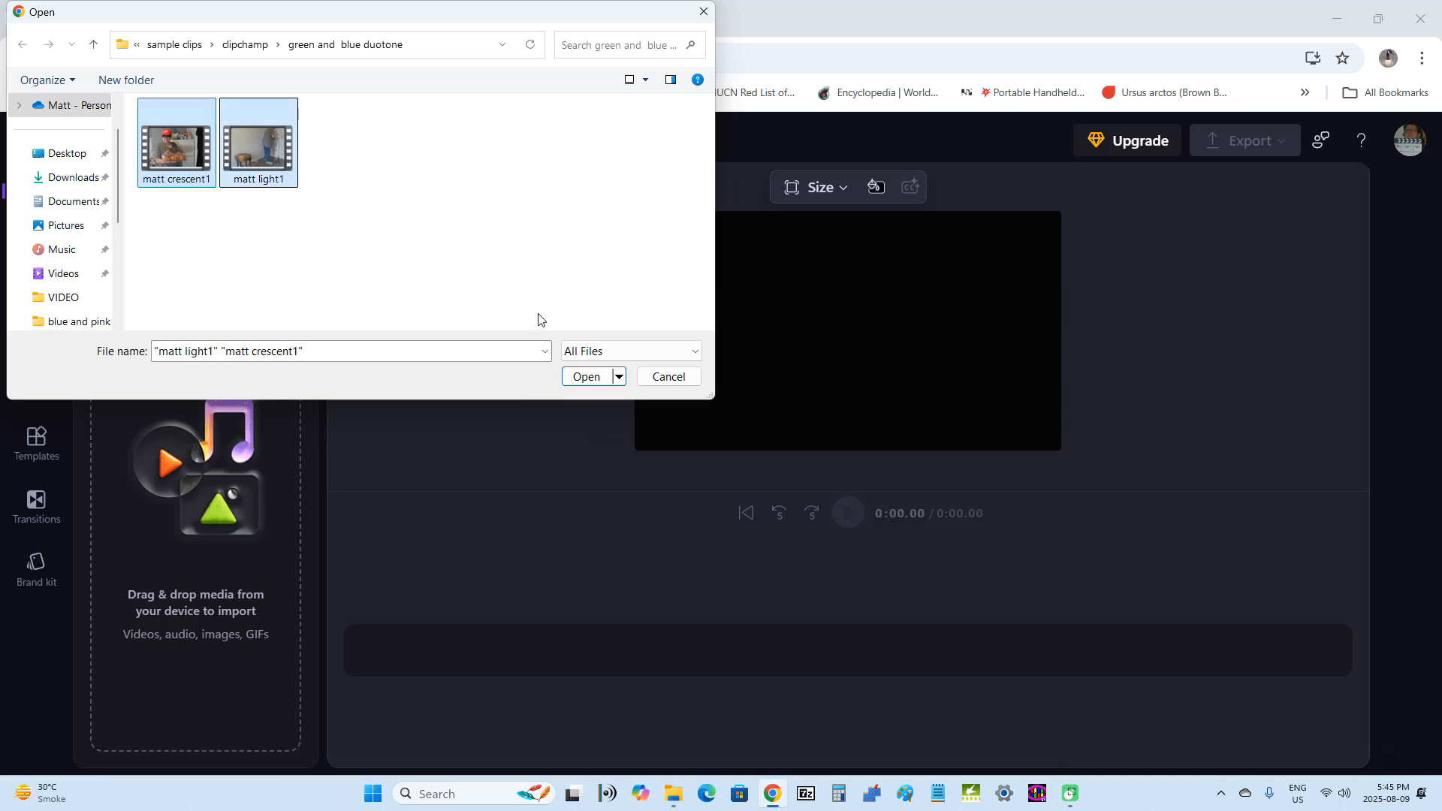
left_click(587, 377)
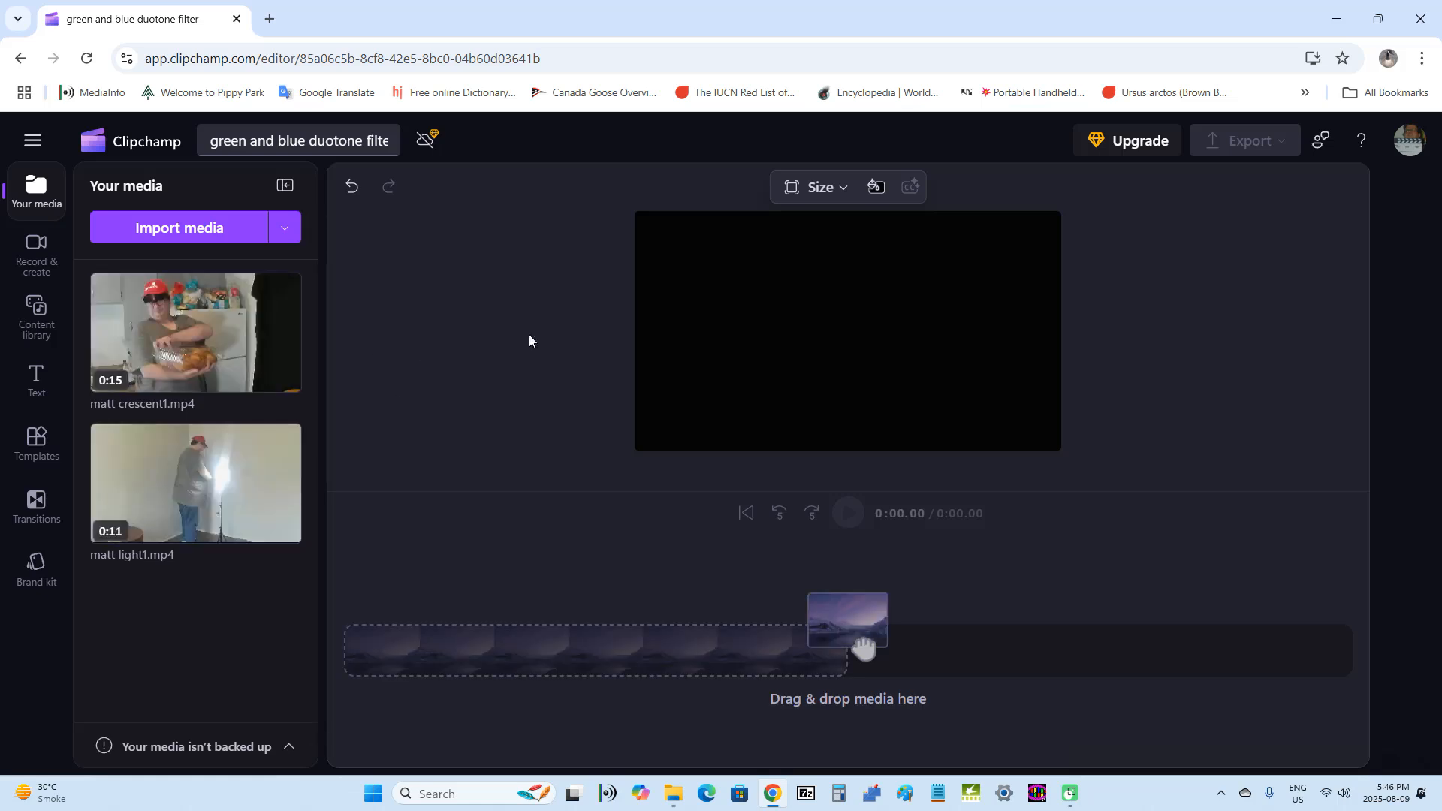
Add matt crescent1.mp4 to the timeline, followed by matt light1.mp4.
mouse_move(284, 353)
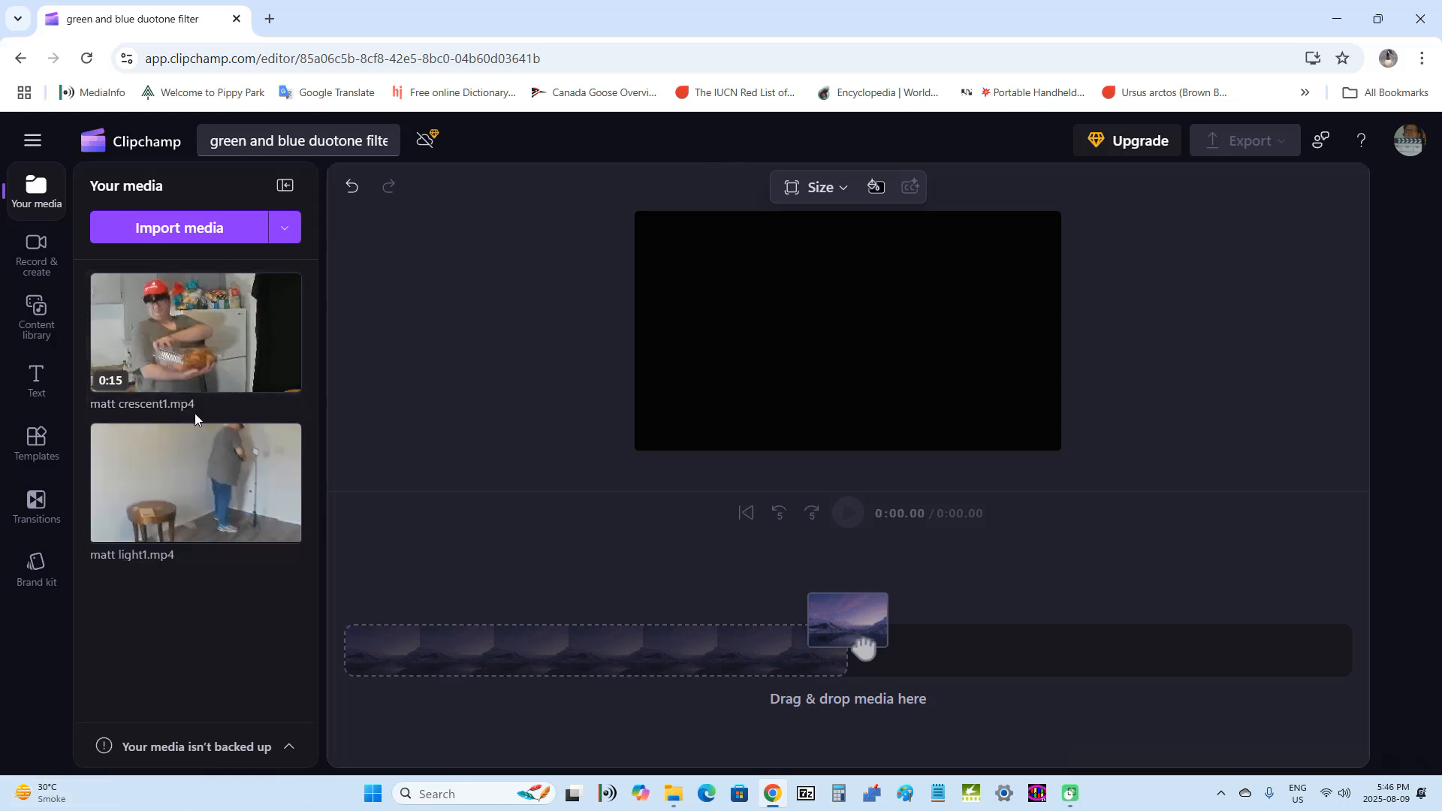
mouse_move(286, 379)
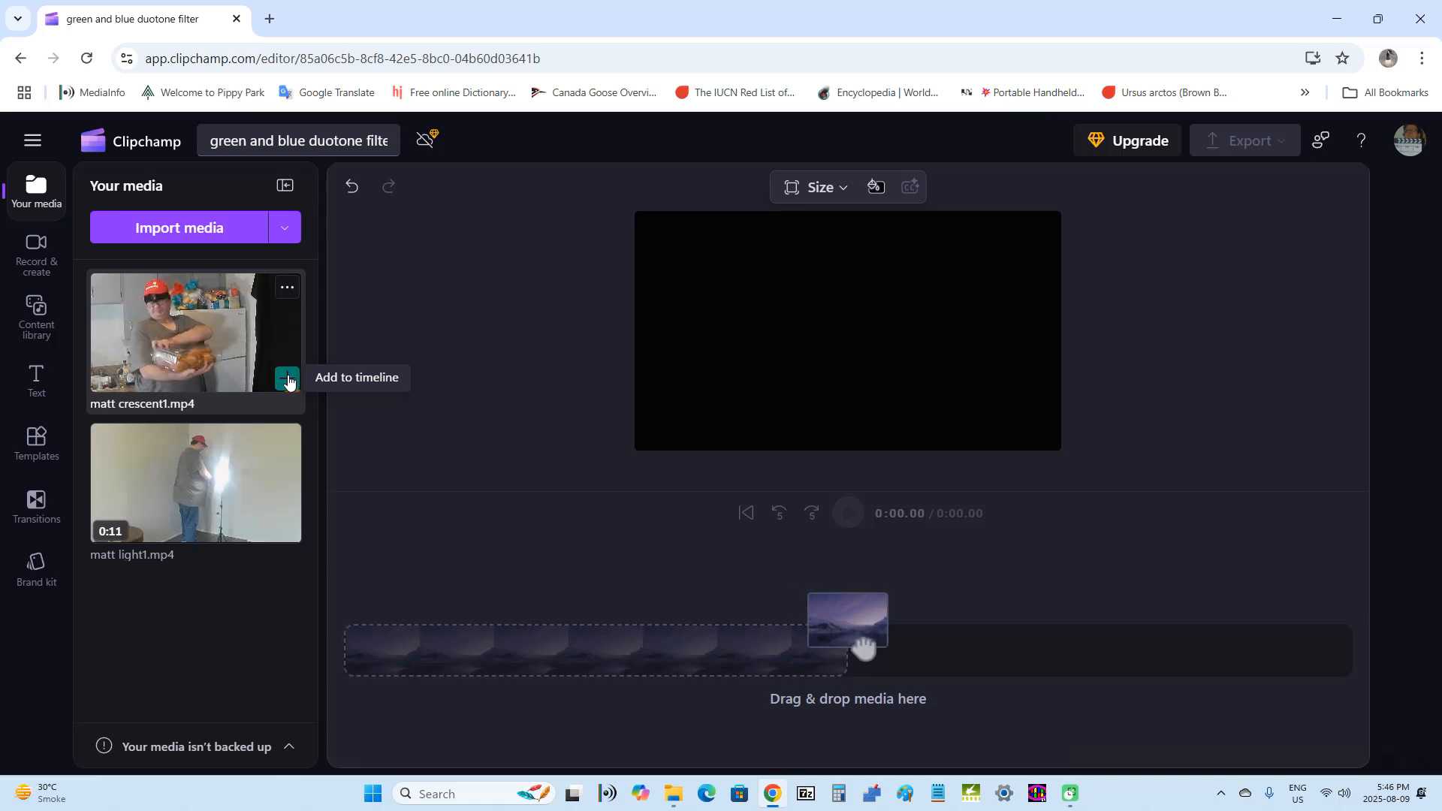
left_click(288, 380)
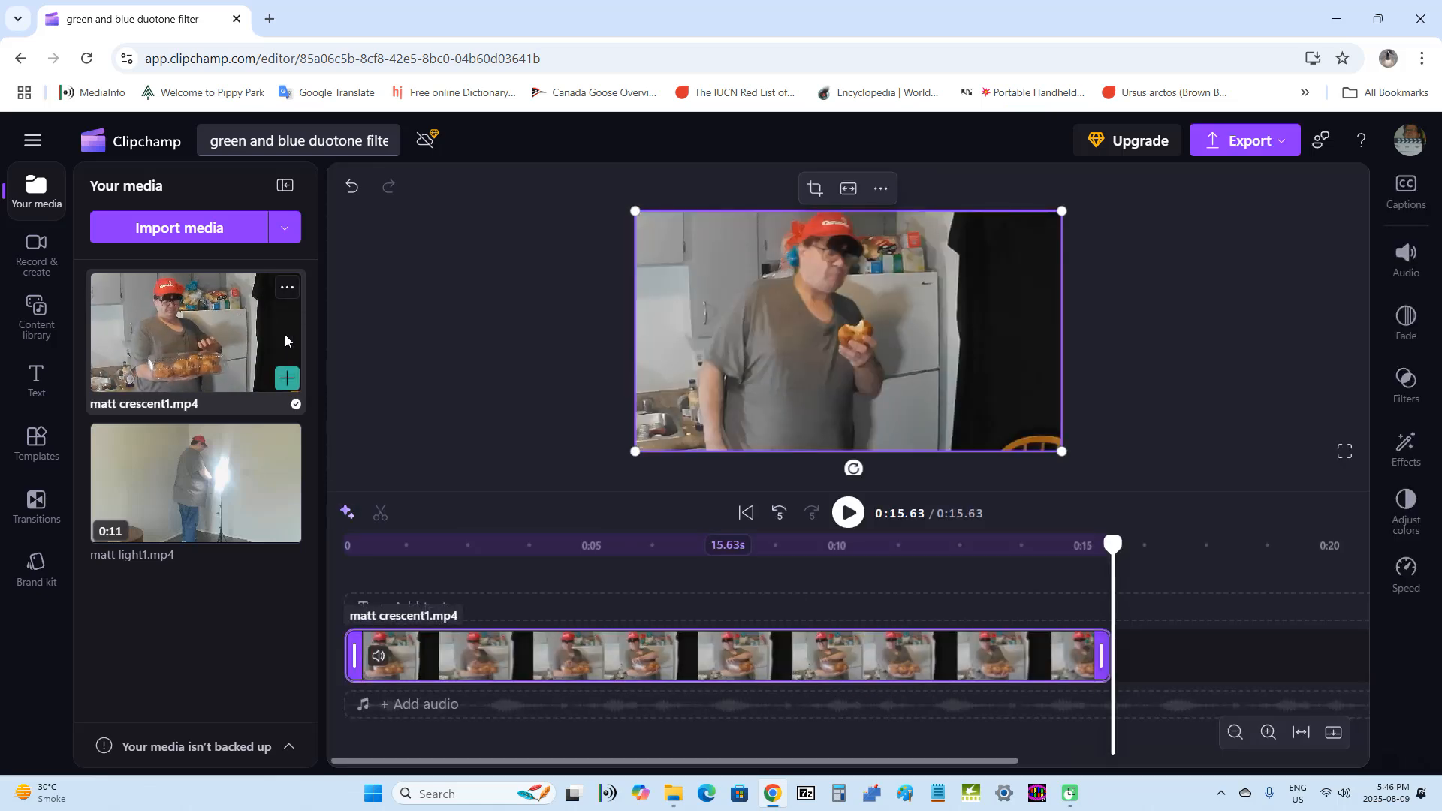
mouse_move(269, 489)
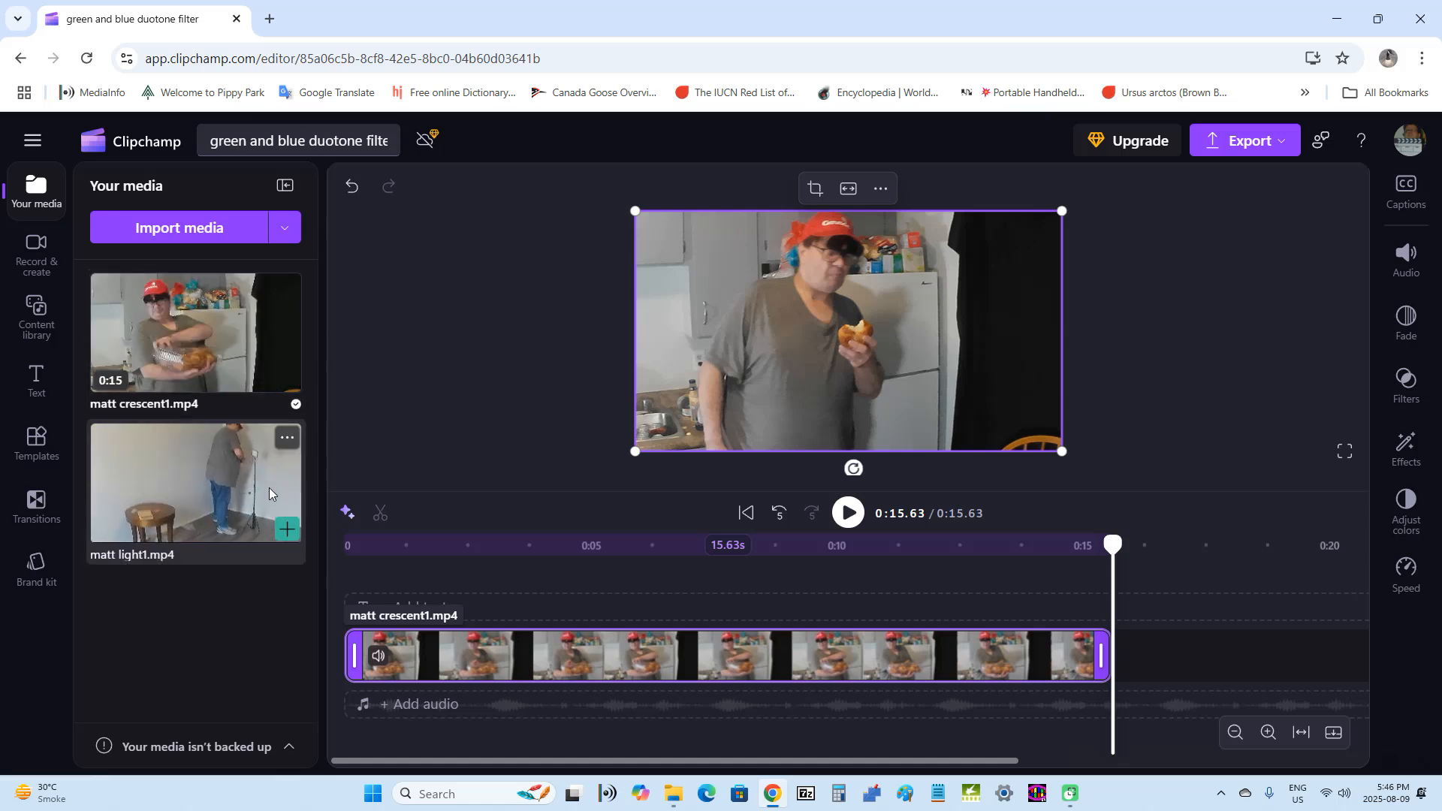
left_click(286, 529)
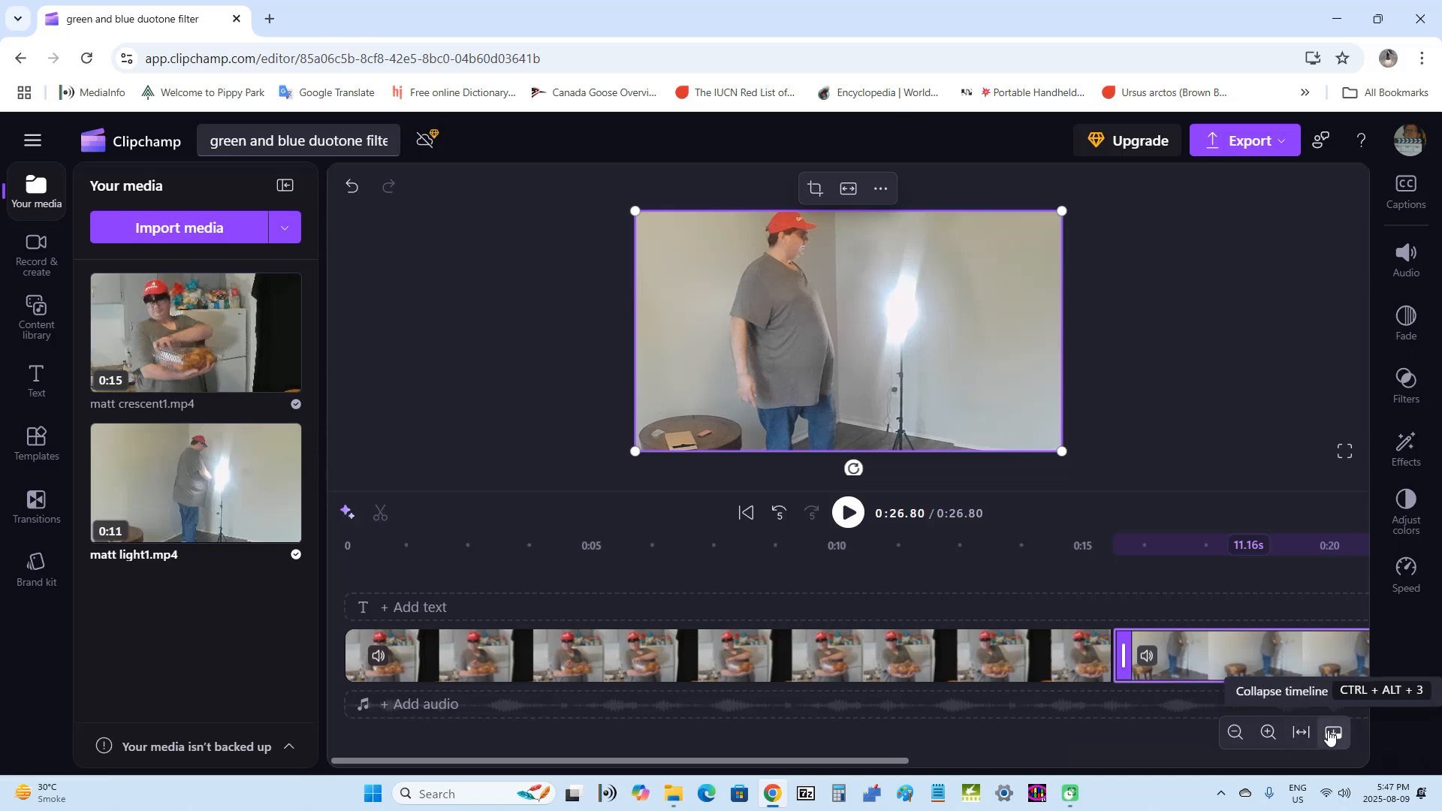
Scrub back through both timeline clips, play the whole video from the start, and return the playhead to the beginning.
left_click(1234, 733)
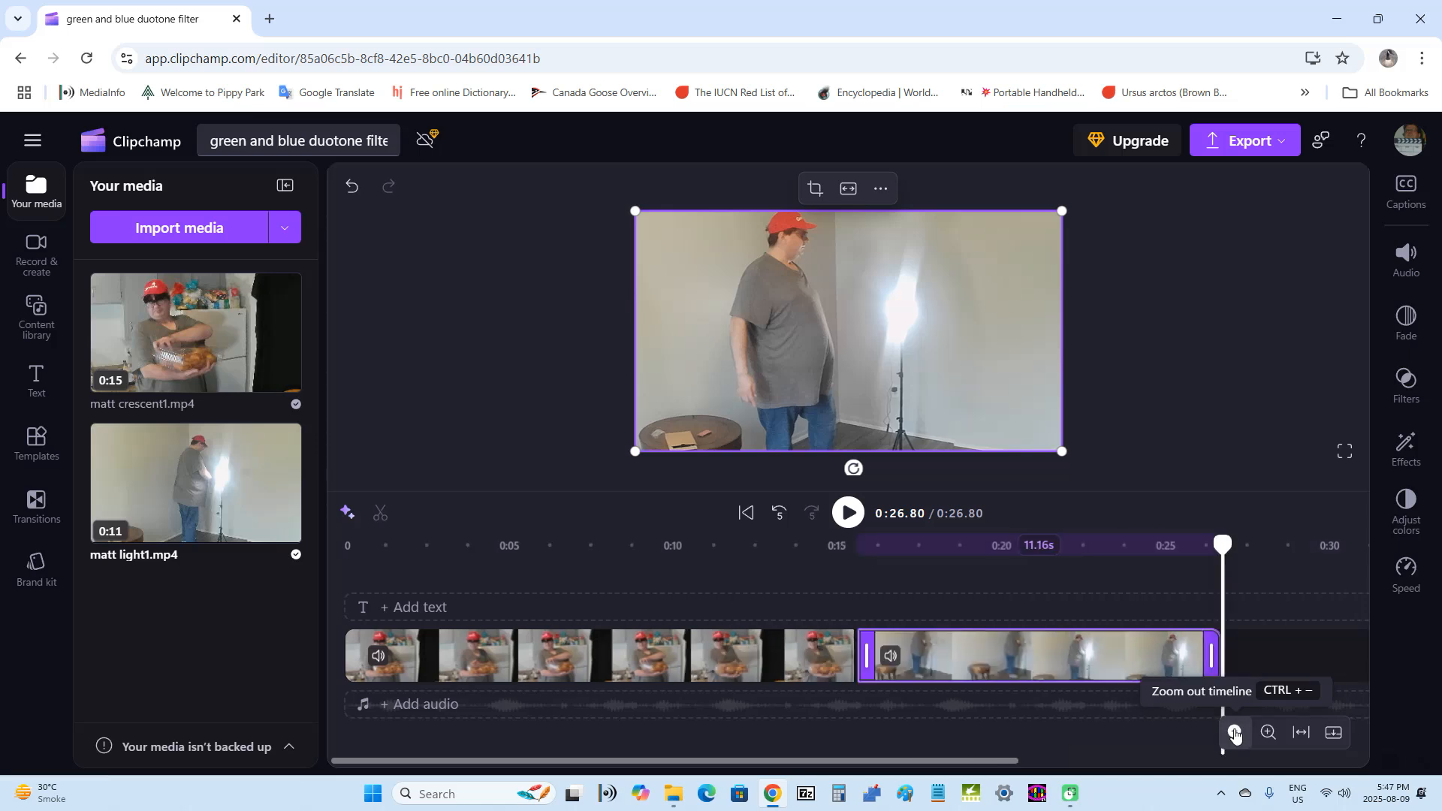
left_click(1234, 733)
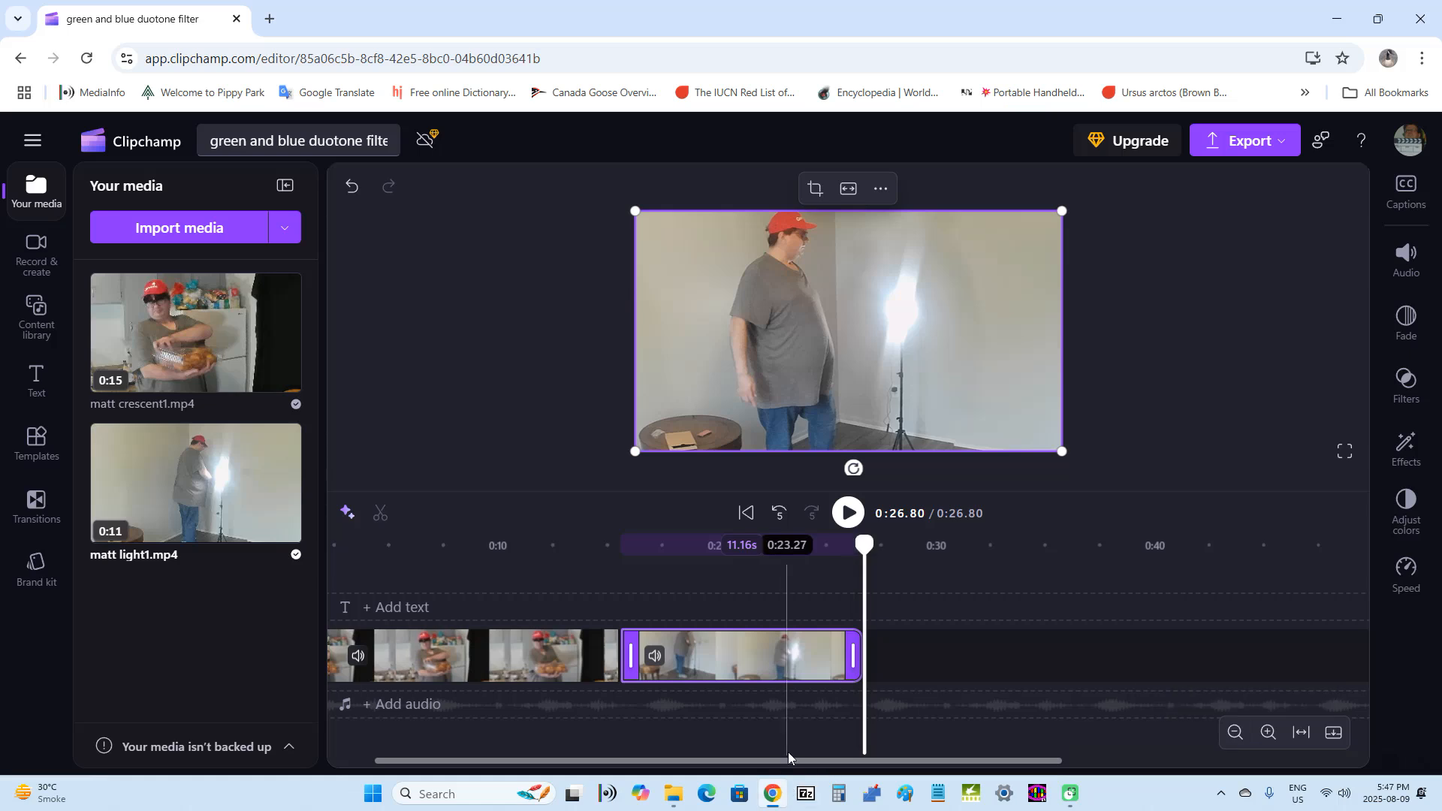
left_click_drag(781, 761, 704, 767)
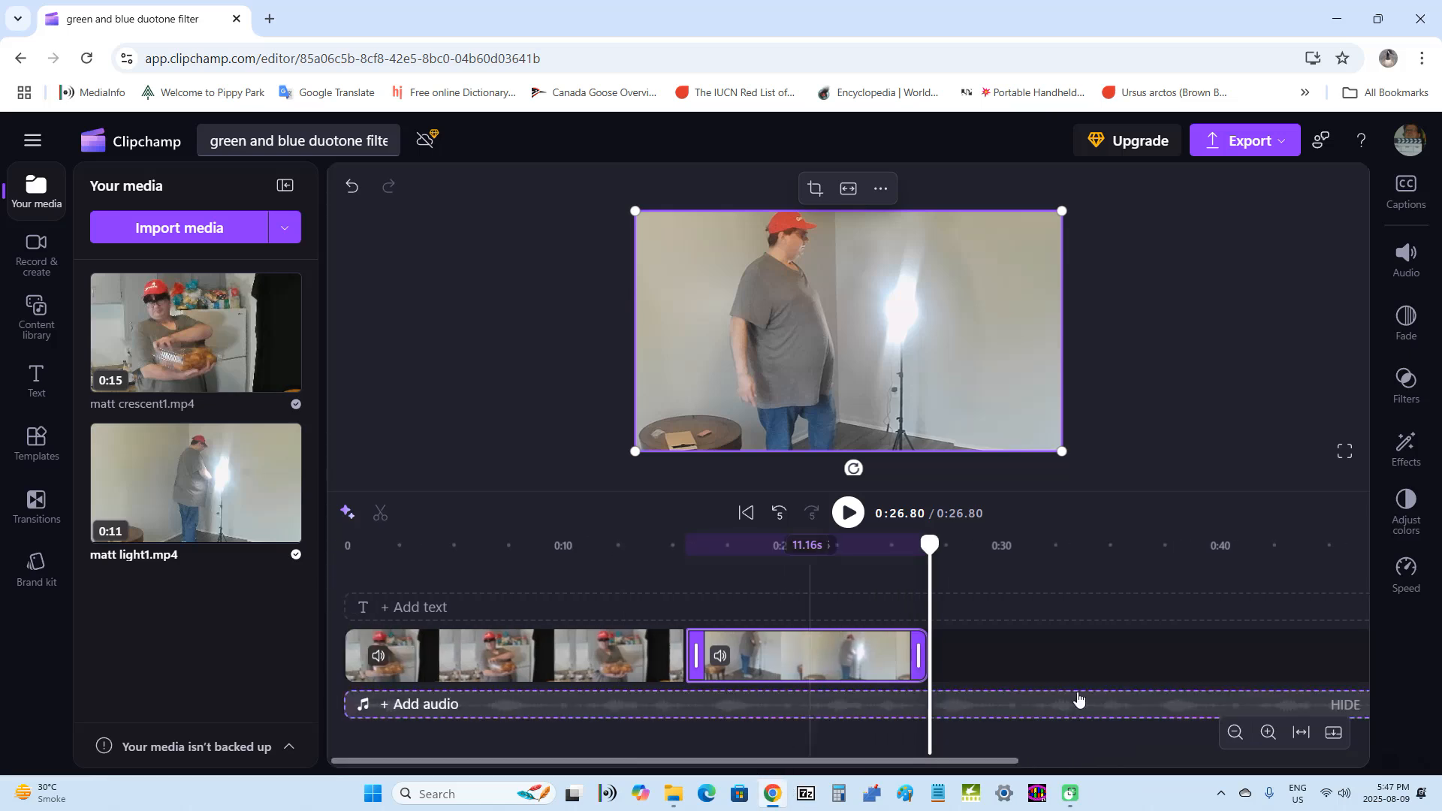
left_click(1235, 734)
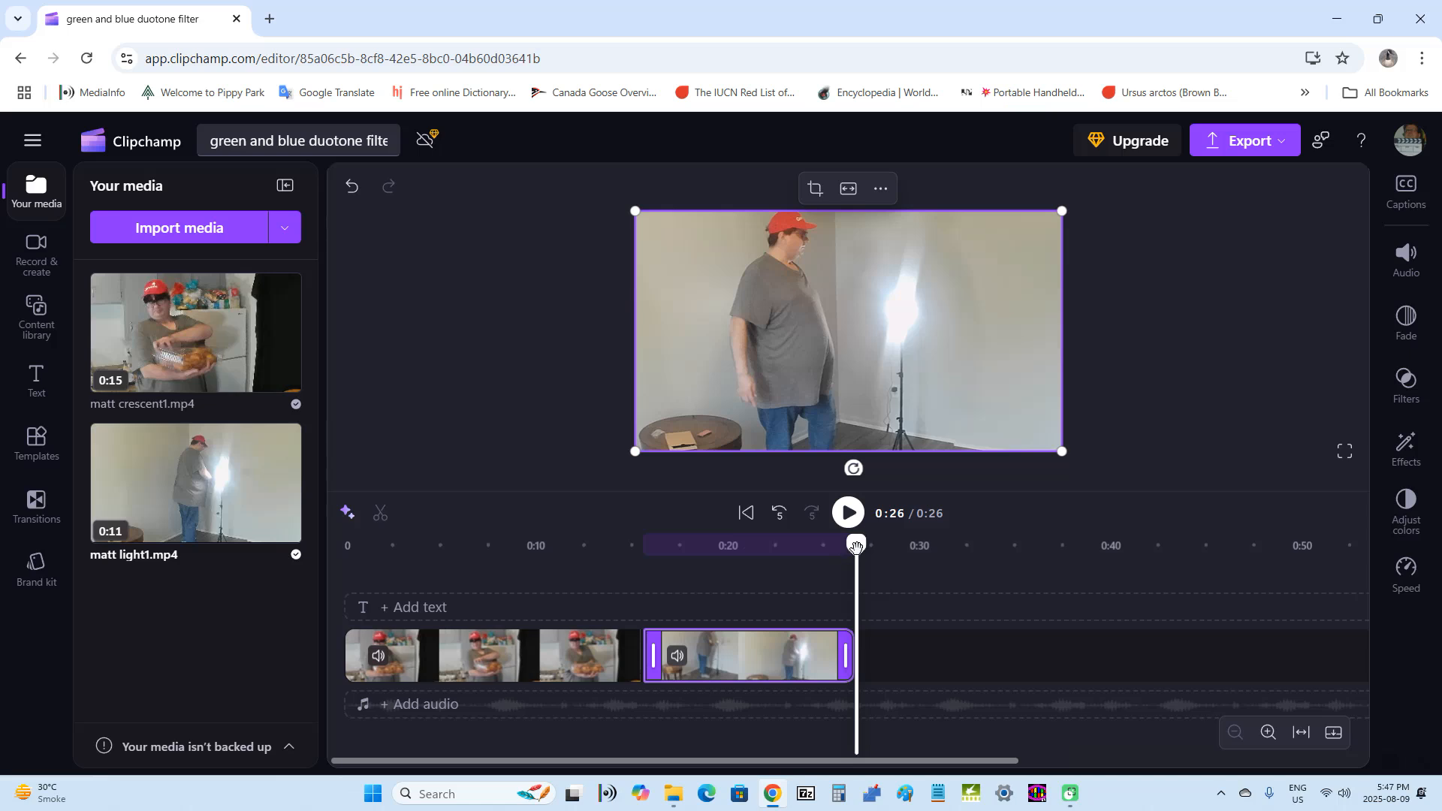
left_click_drag(856, 549, 764, 549)
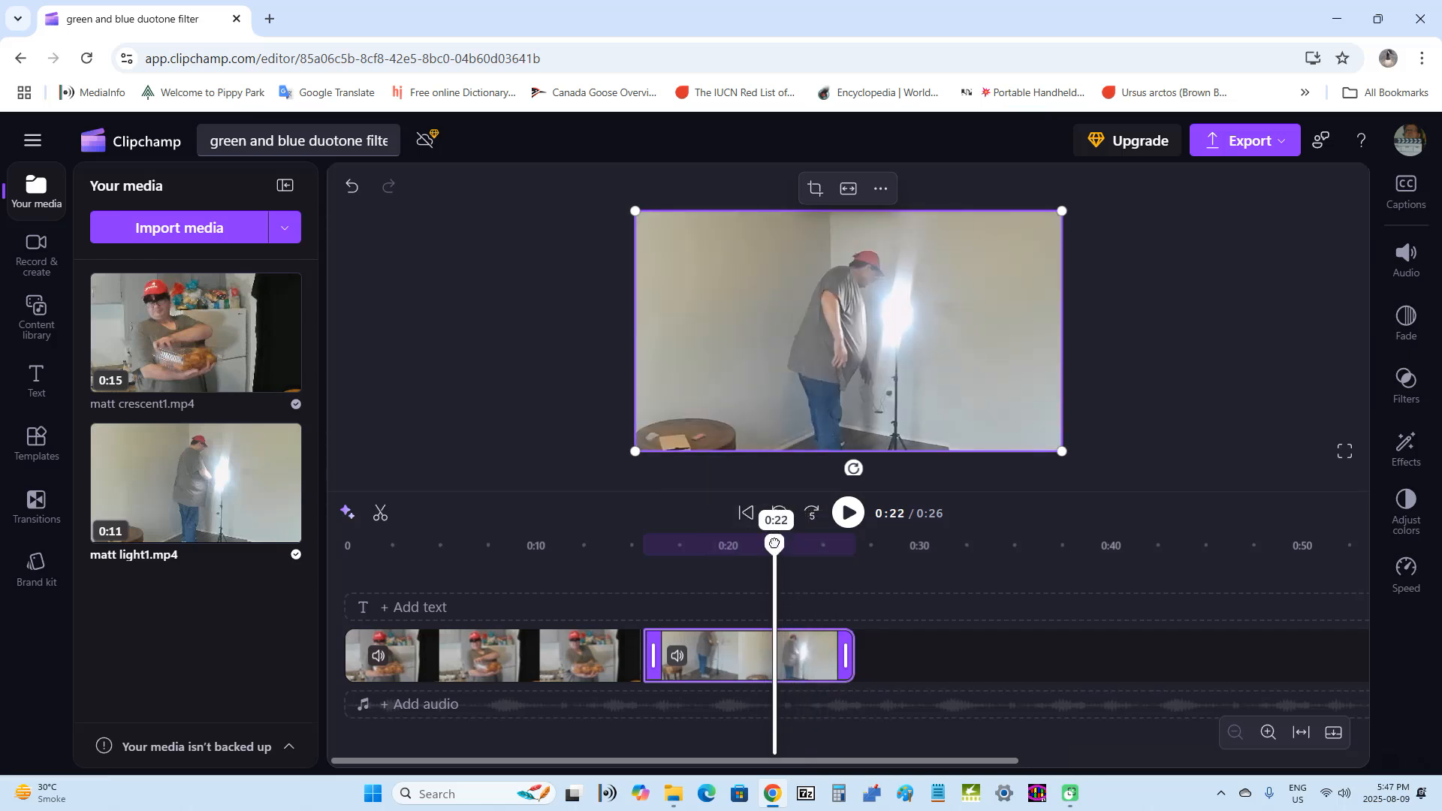
left_click_drag(771, 543, 575, 561)
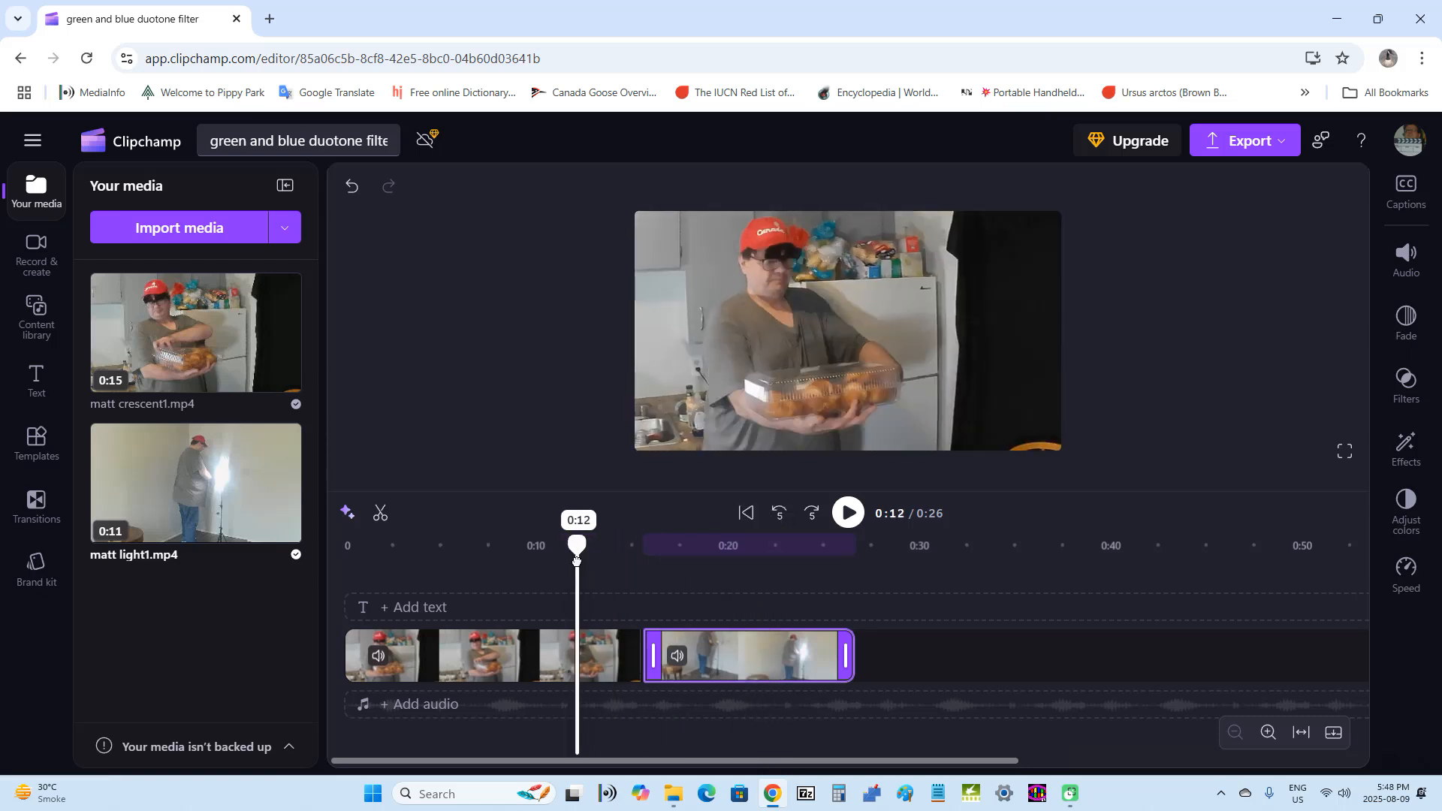
left_click(745, 517)
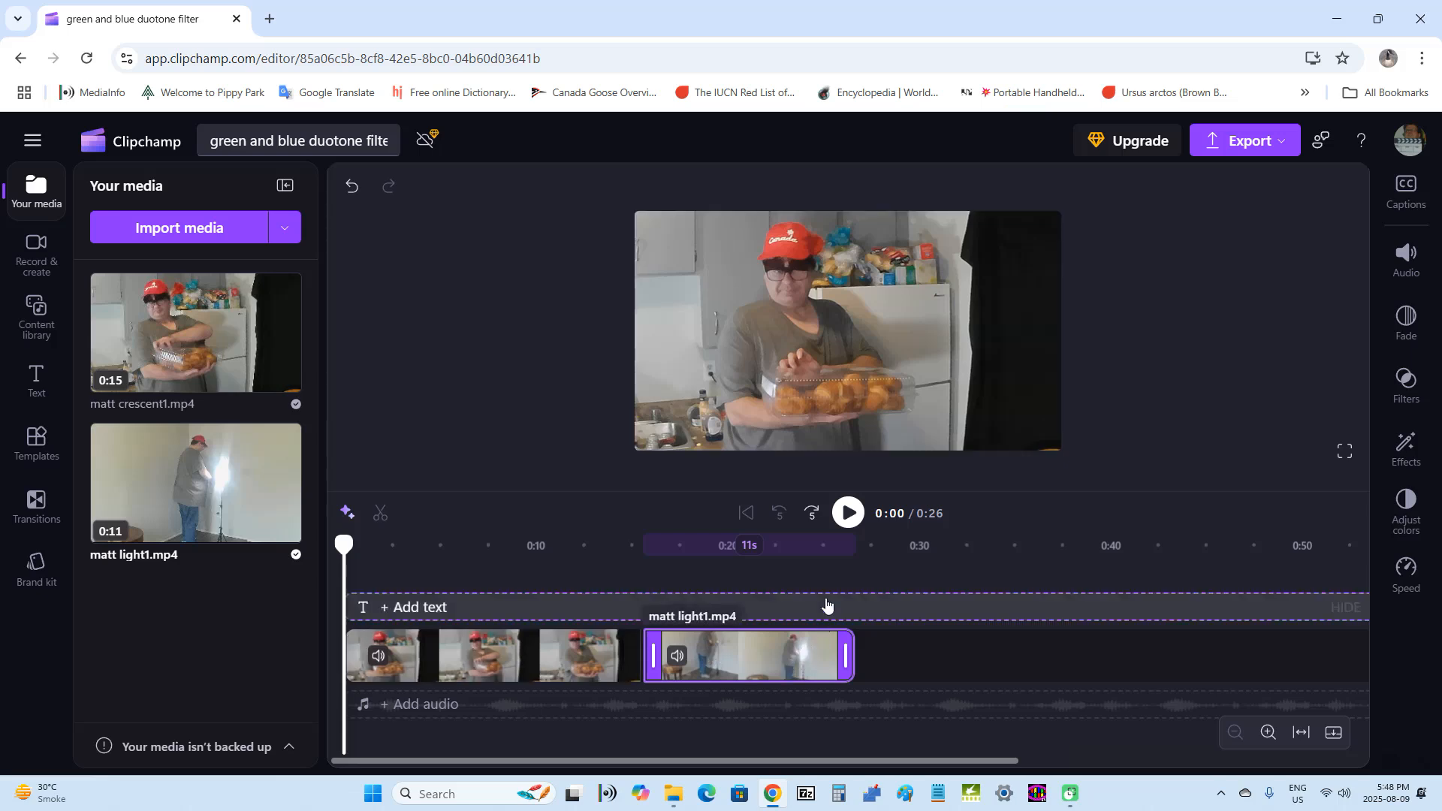
left_click(849, 517)
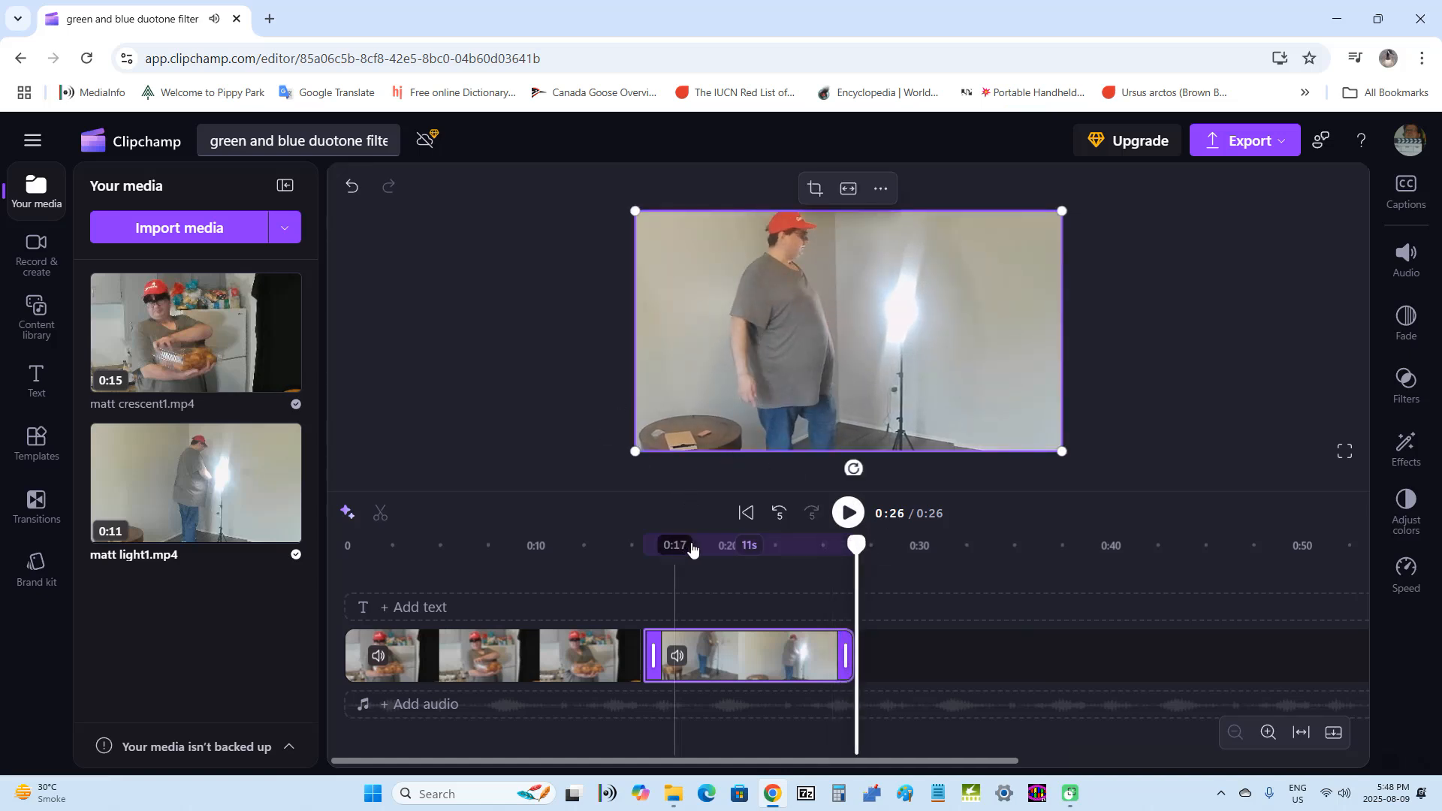
left_click(746, 513)
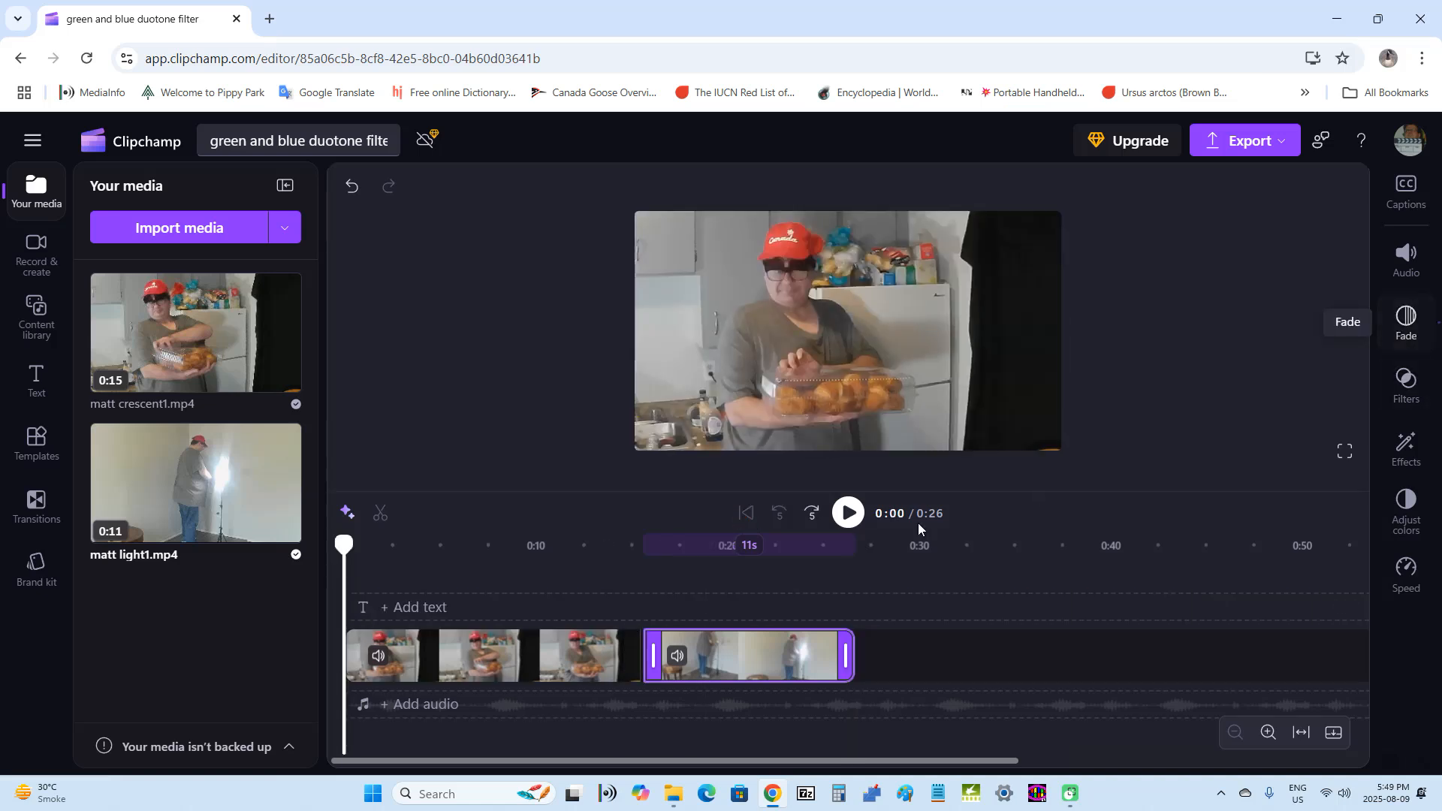
Apply the Green and blue duotone filter to the matt crescent1 clip on the timeline and raise its intensity slightly above the midpoint.
left_click(461, 653)
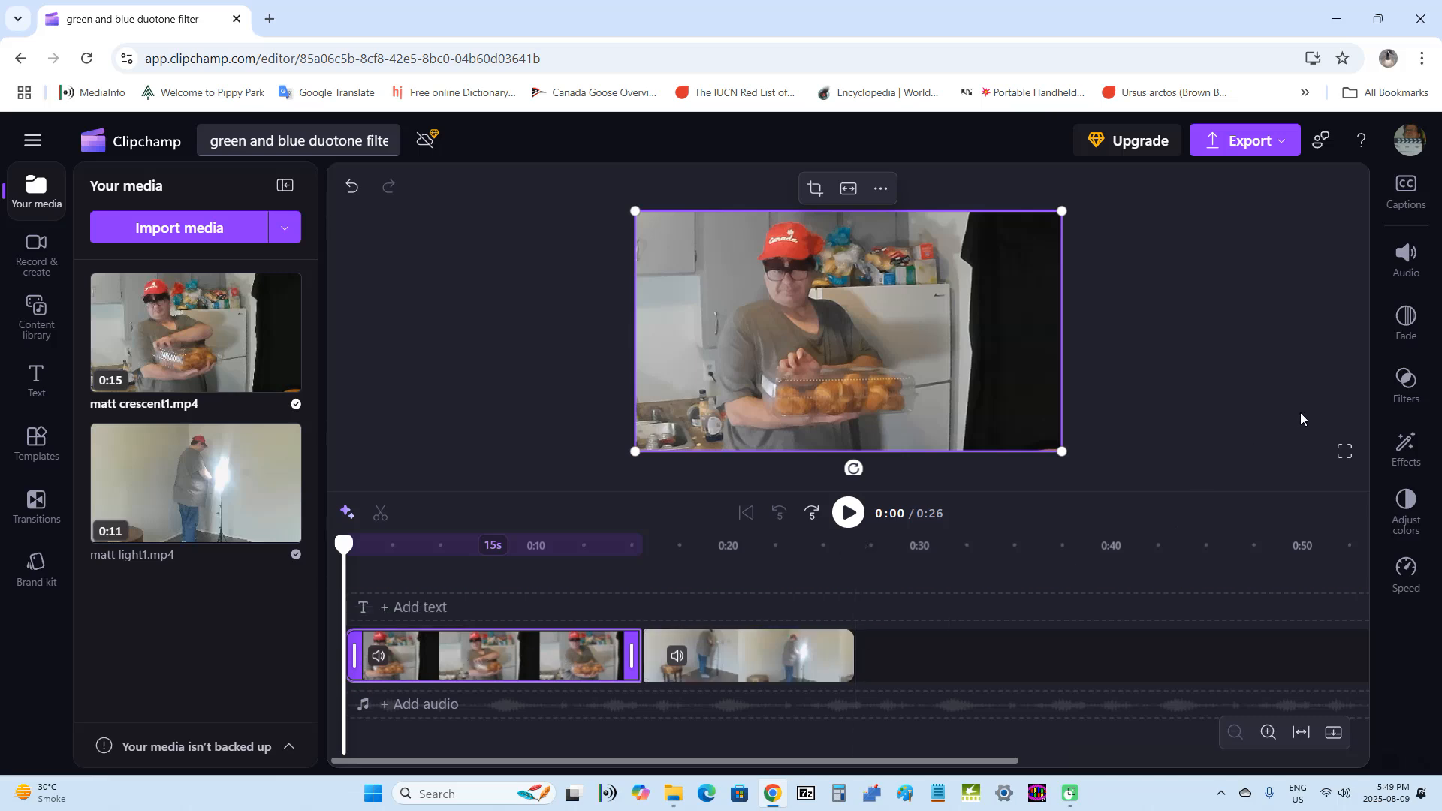
left_click(1405, 391)
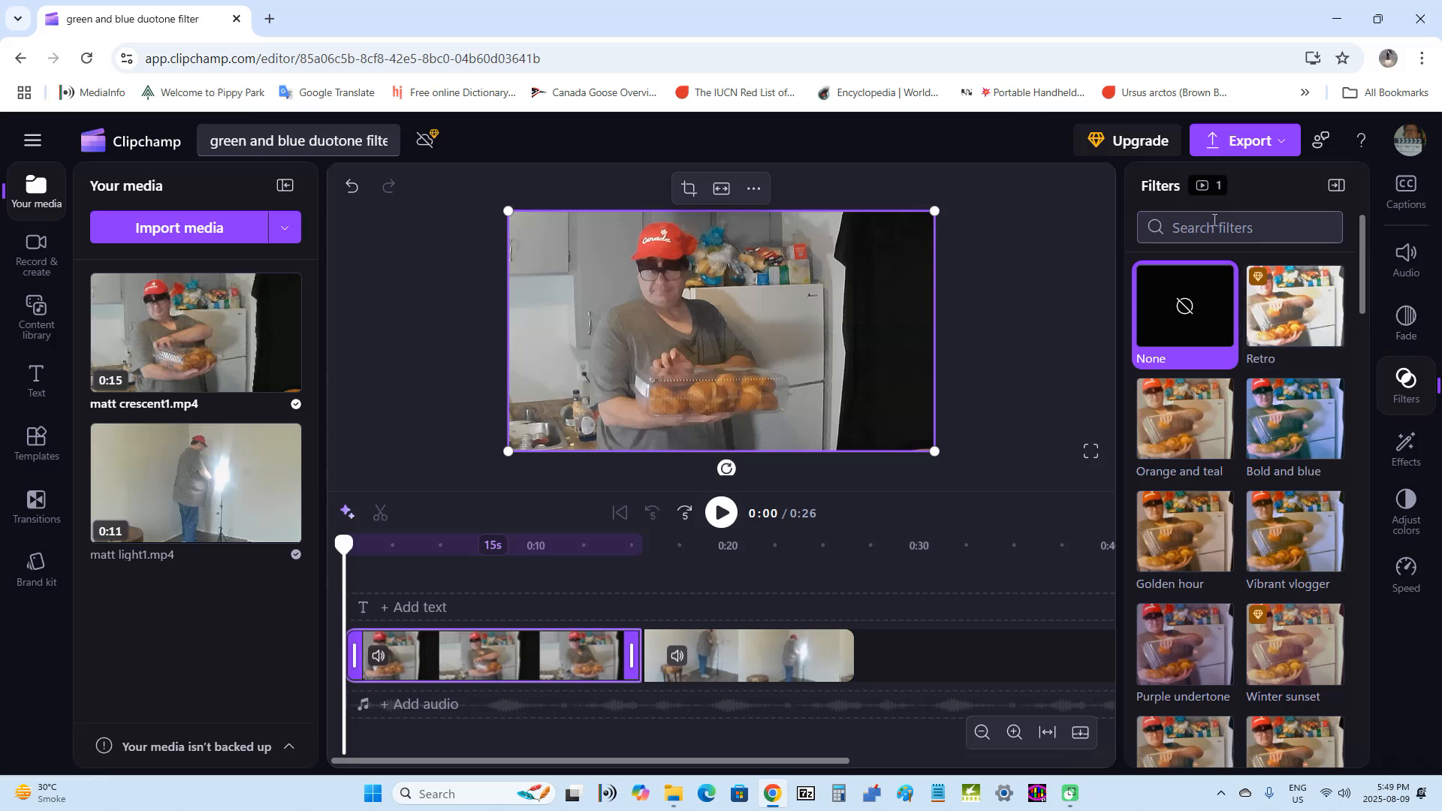
left_click(1177, 229)
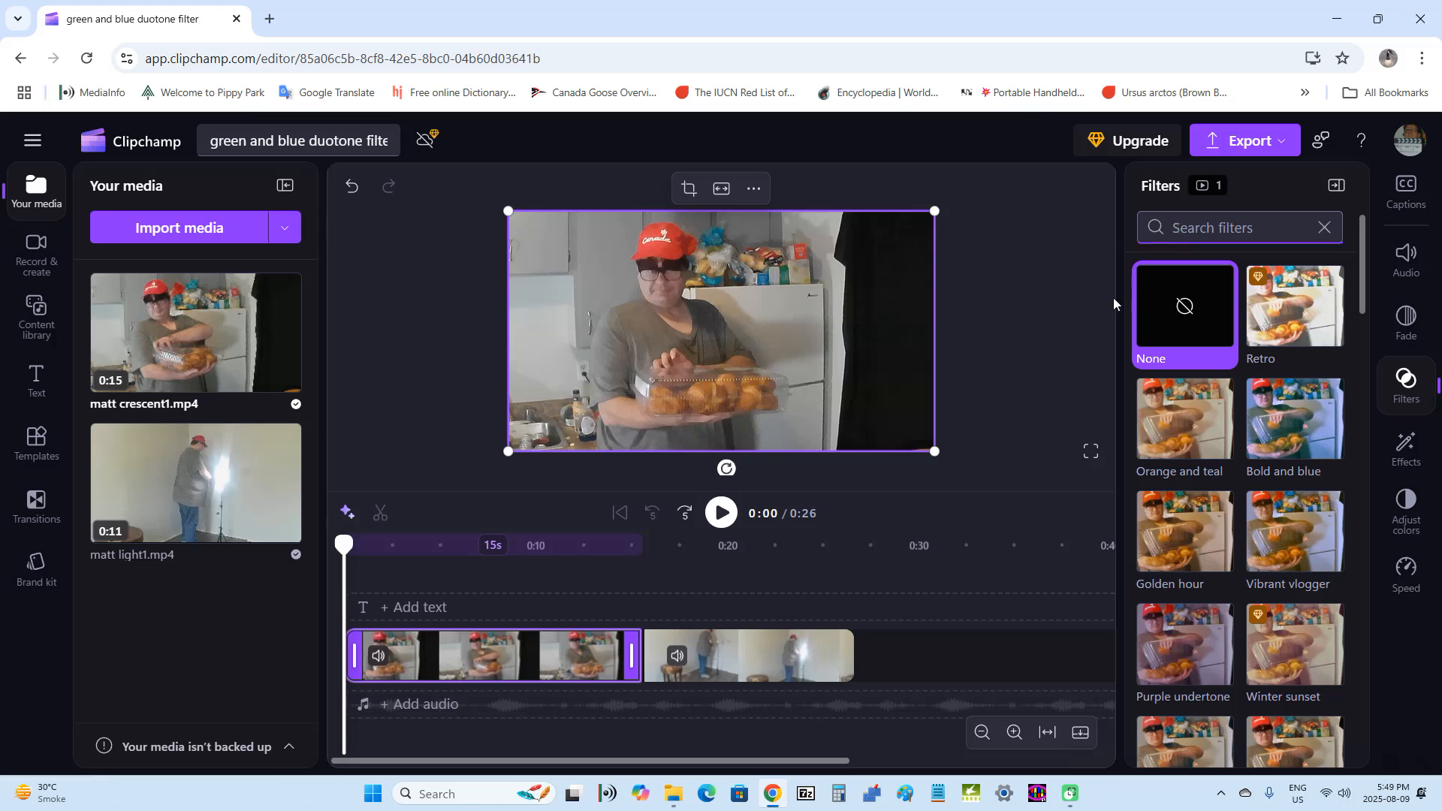
type("Gre")
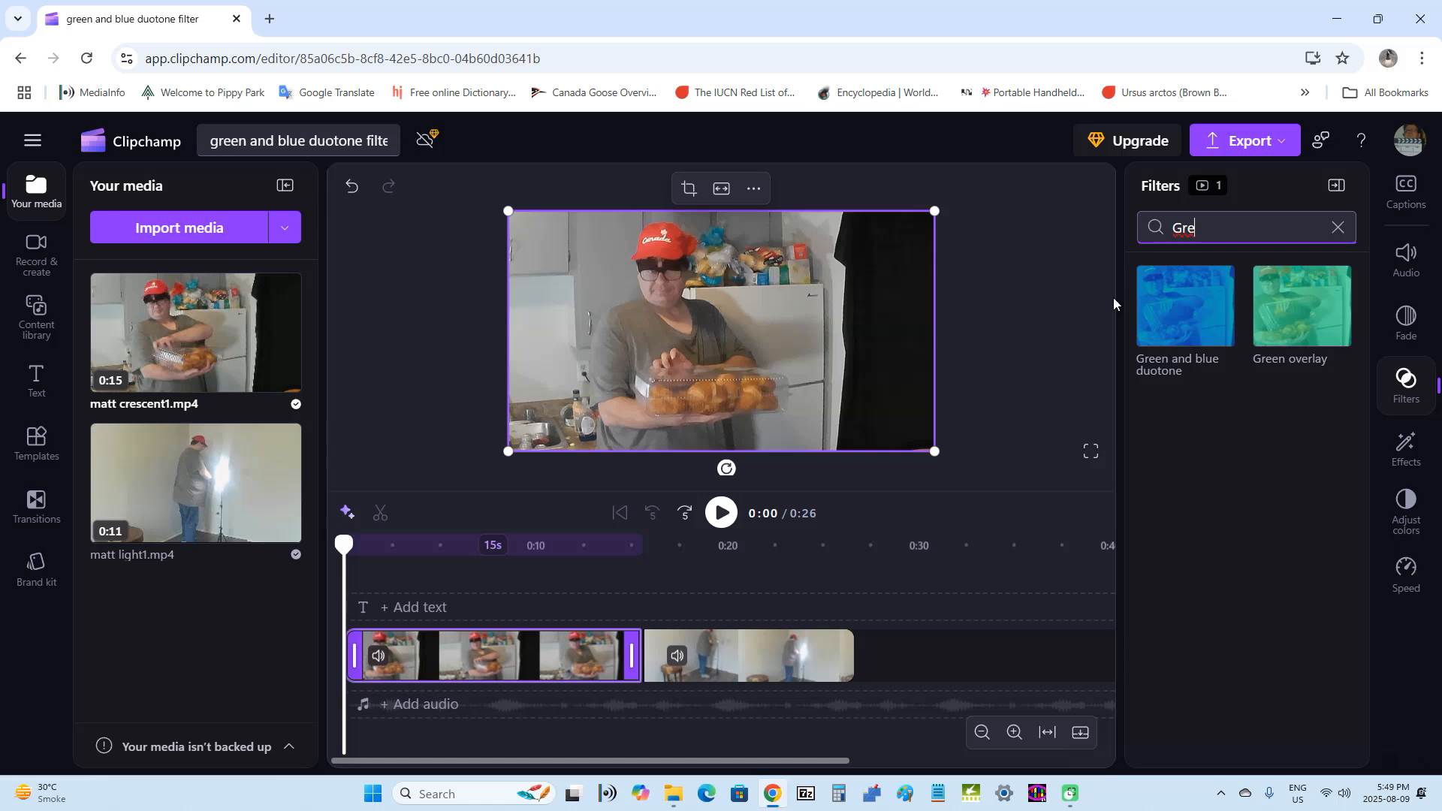
left_click(1186, 309)
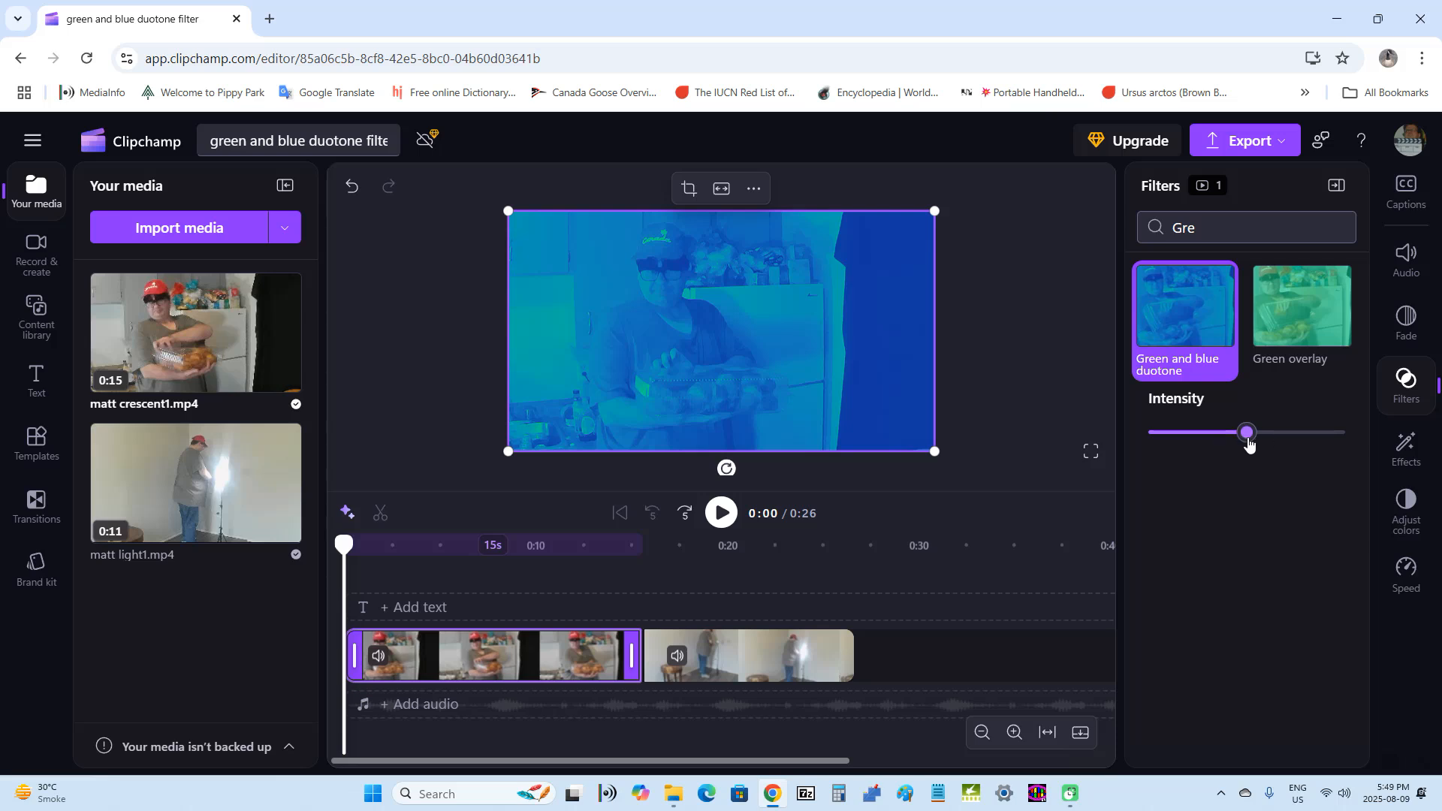
left_click_drag(1248, 443, 1272, 444)
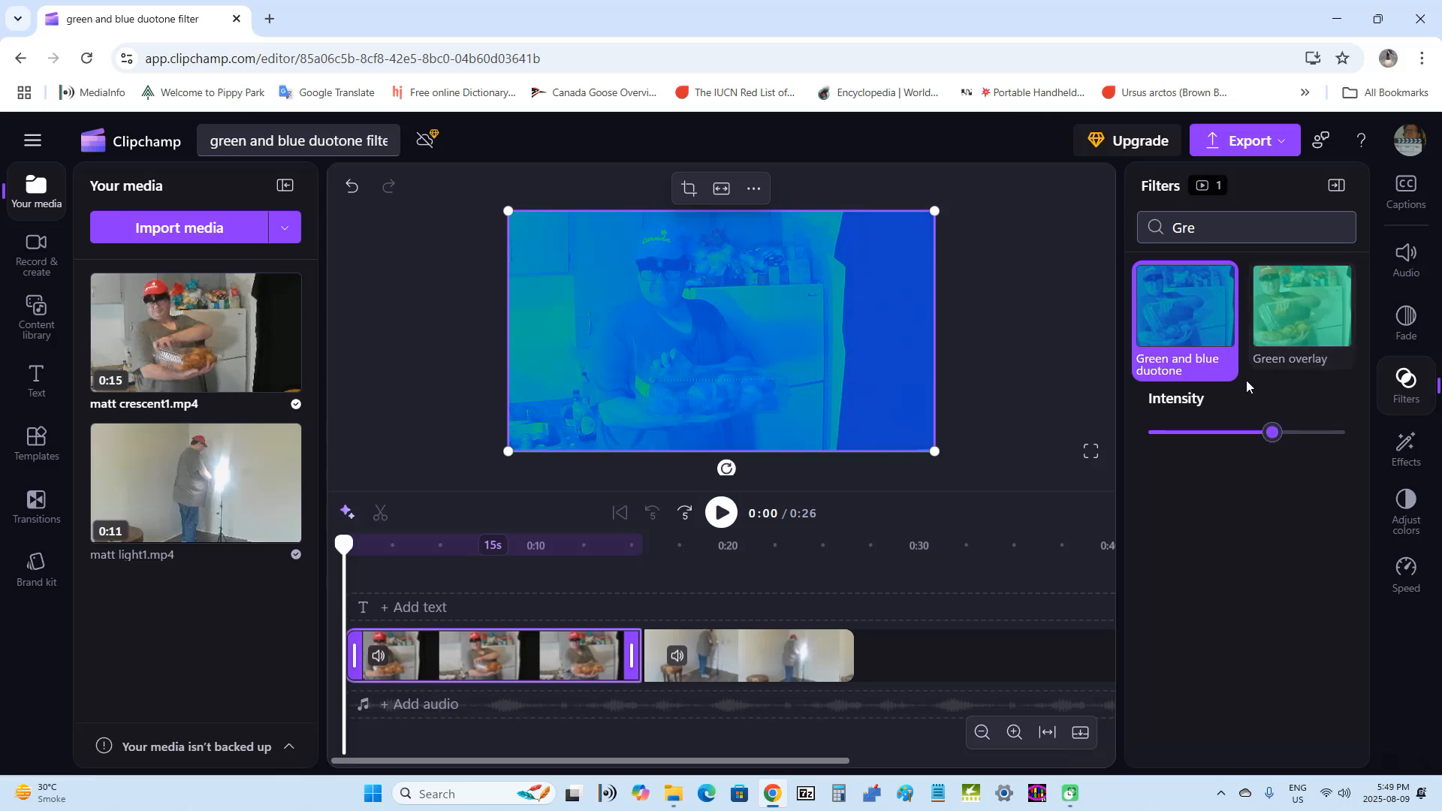
left_click(1337, 193)
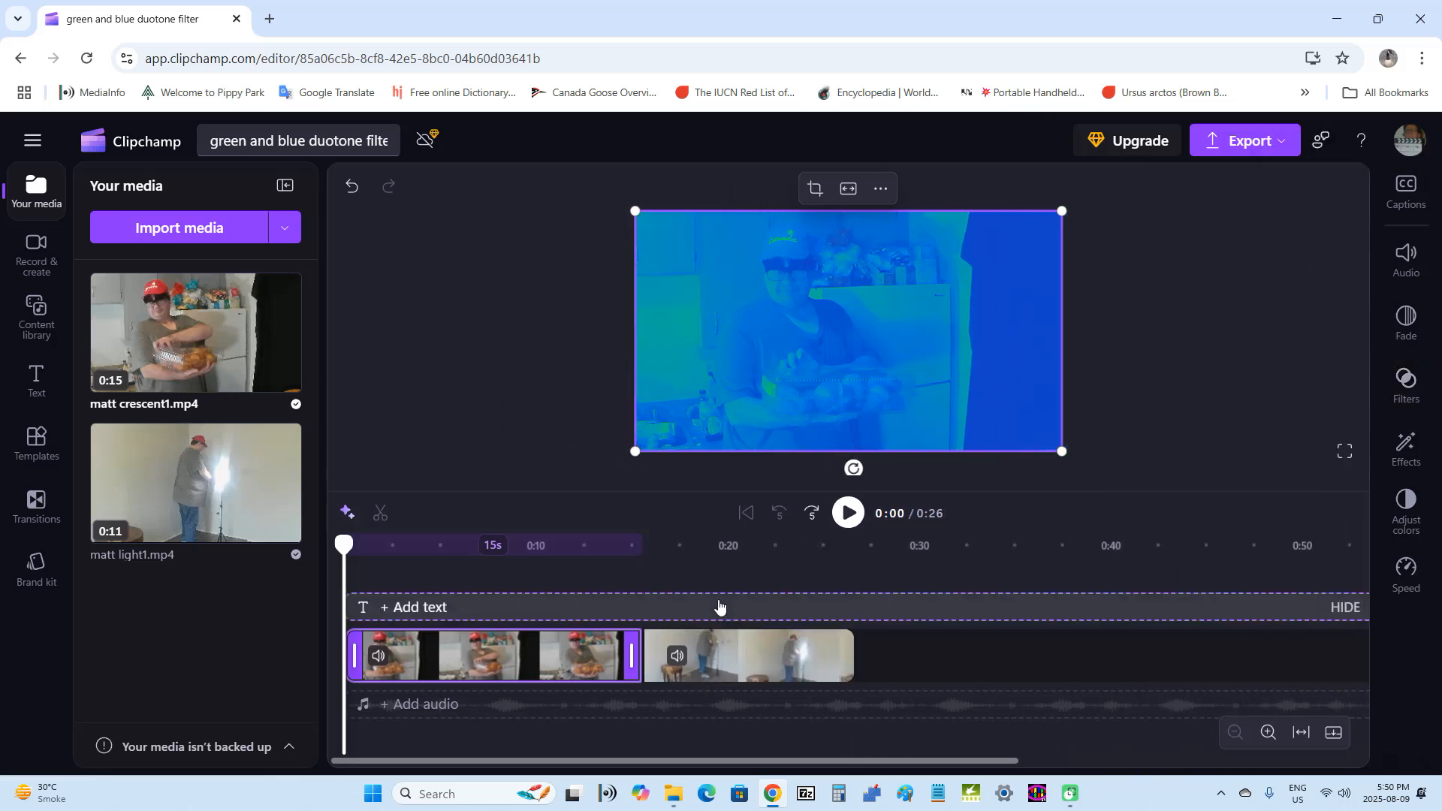
Apply the Green and blue duotone filter to the matt light1 clip and raise its intensity slightly above the midpoint.
left_click(706, 661)
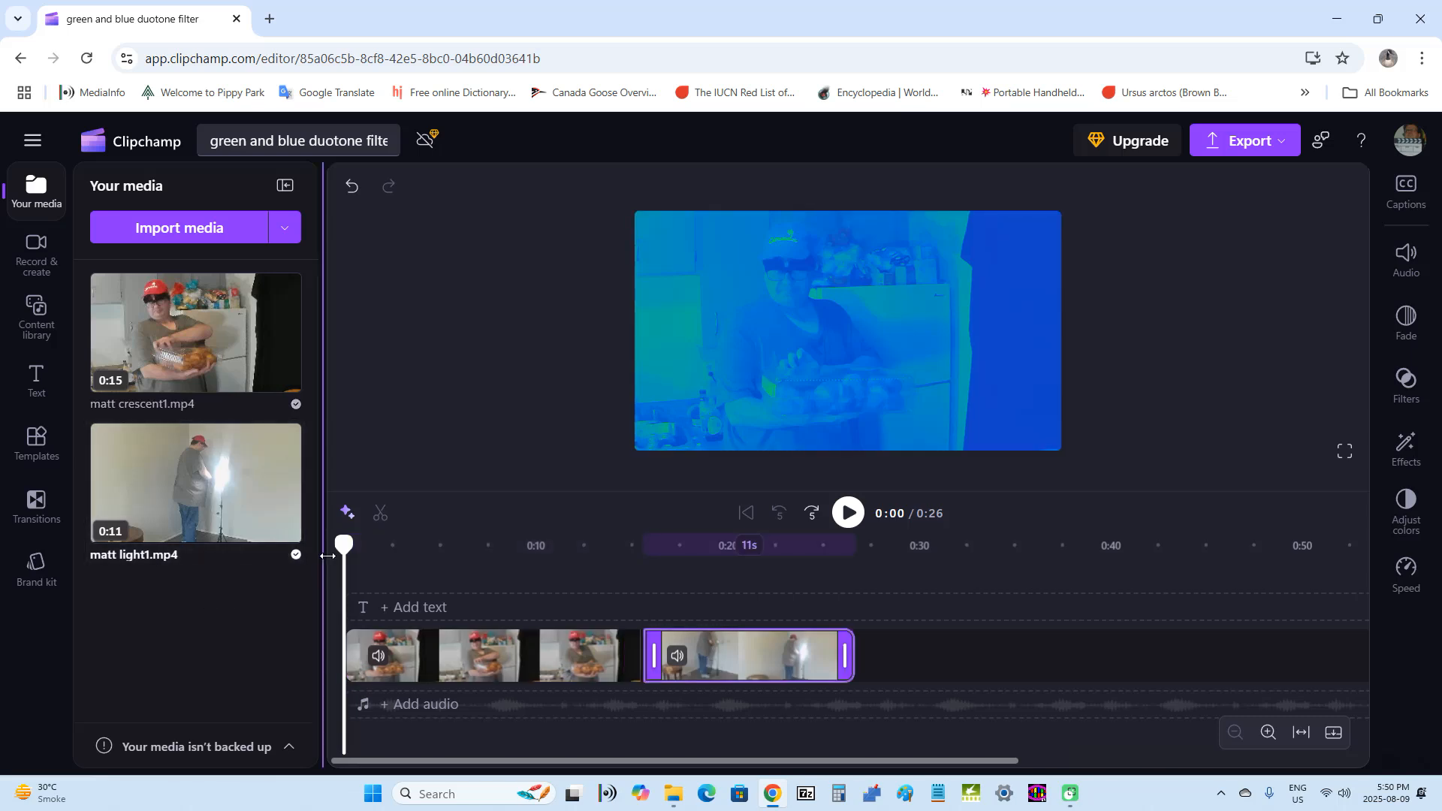
left_click_drag(345, 544, 659, 589)
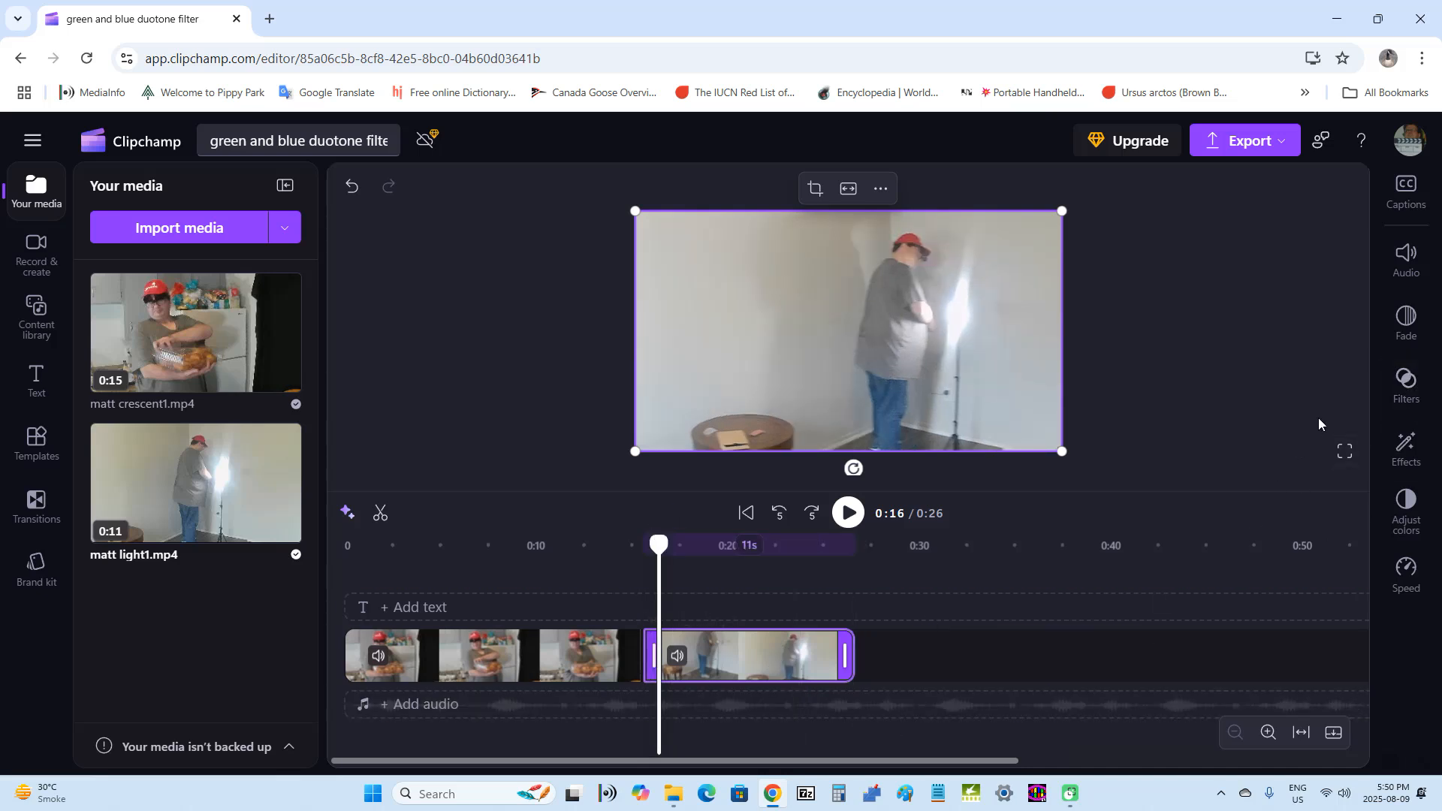
left_click(1413, 391)
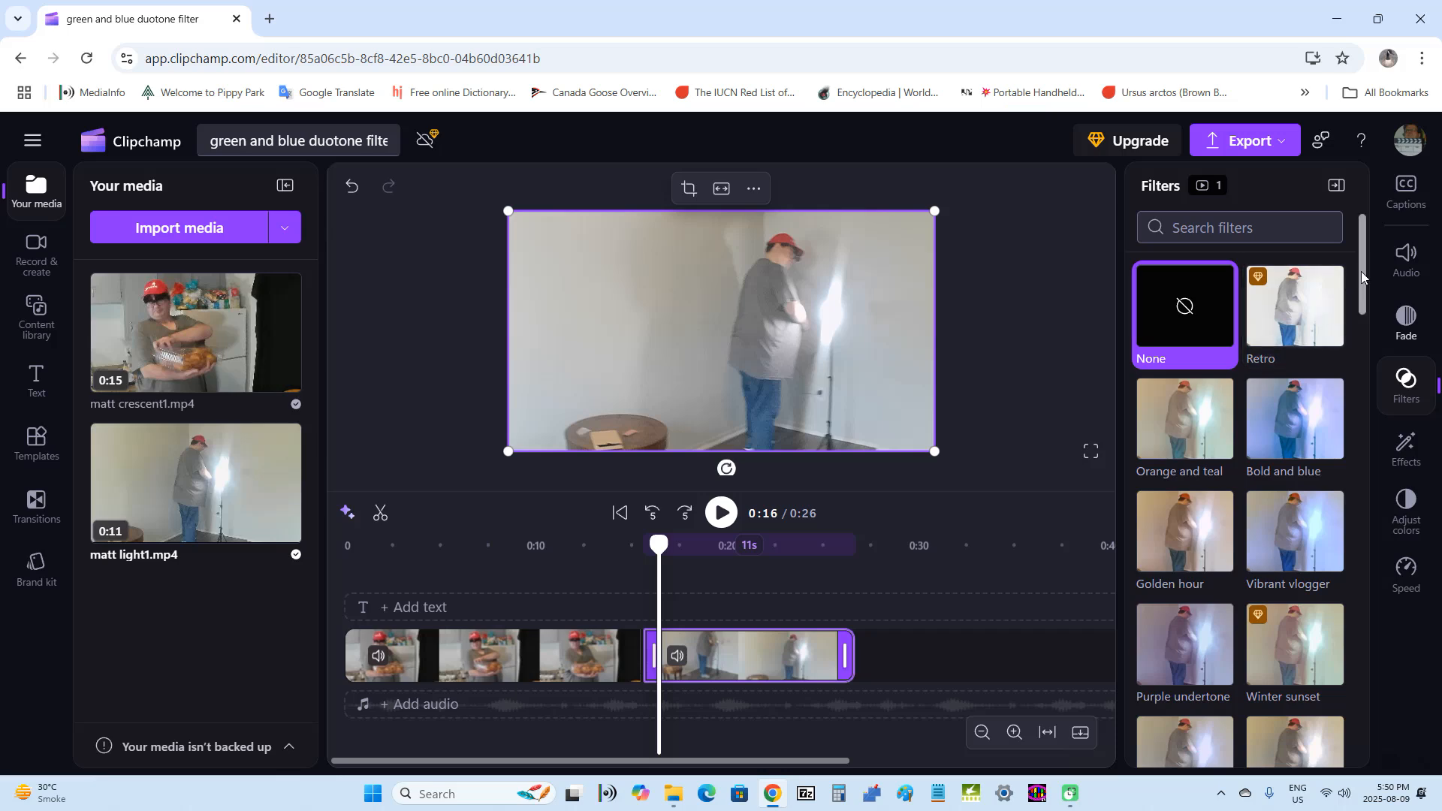
left_click_drag(1362, 278, 1398, 633)
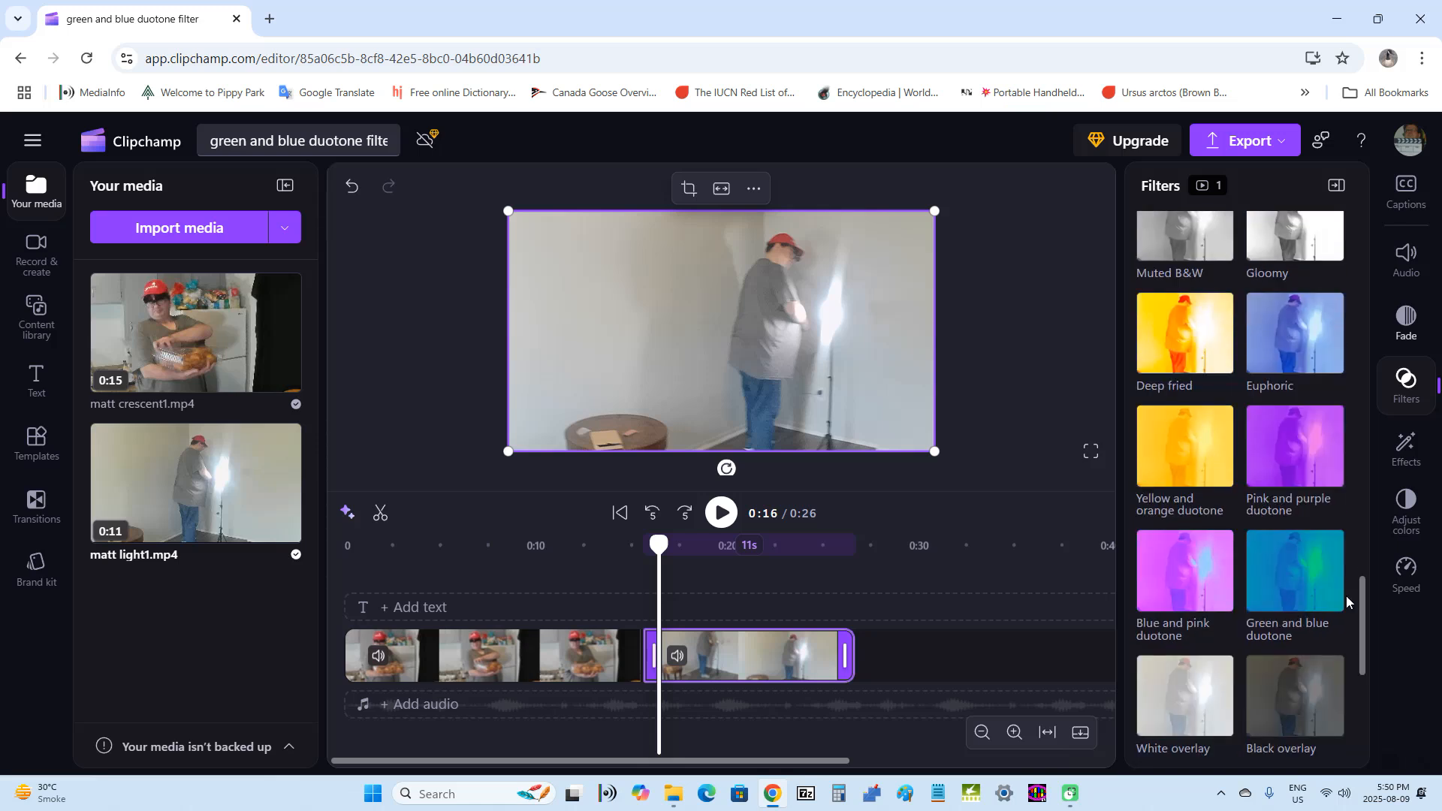
left_click(1294, 588)
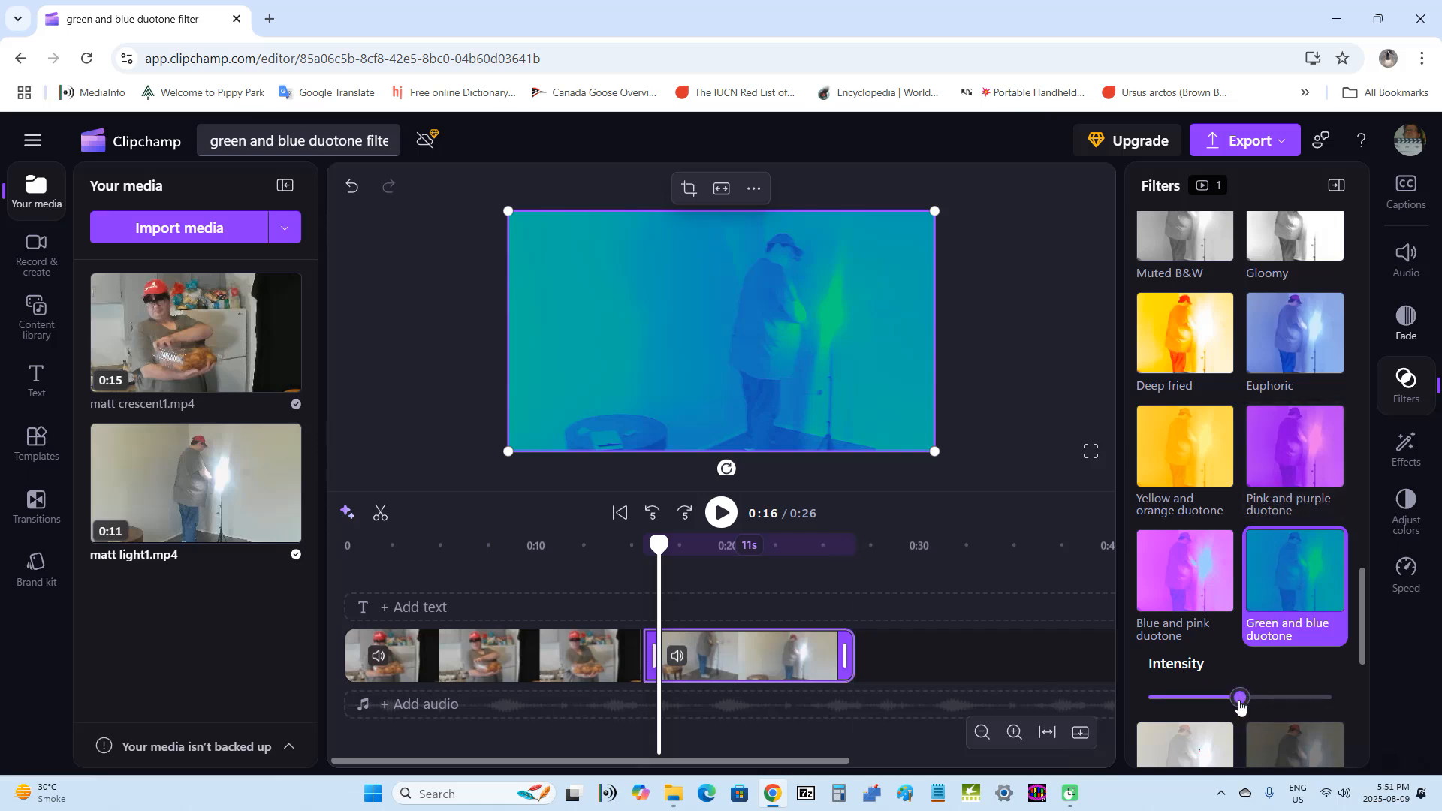
left_click_drag(1240, 701, 1270, 709)
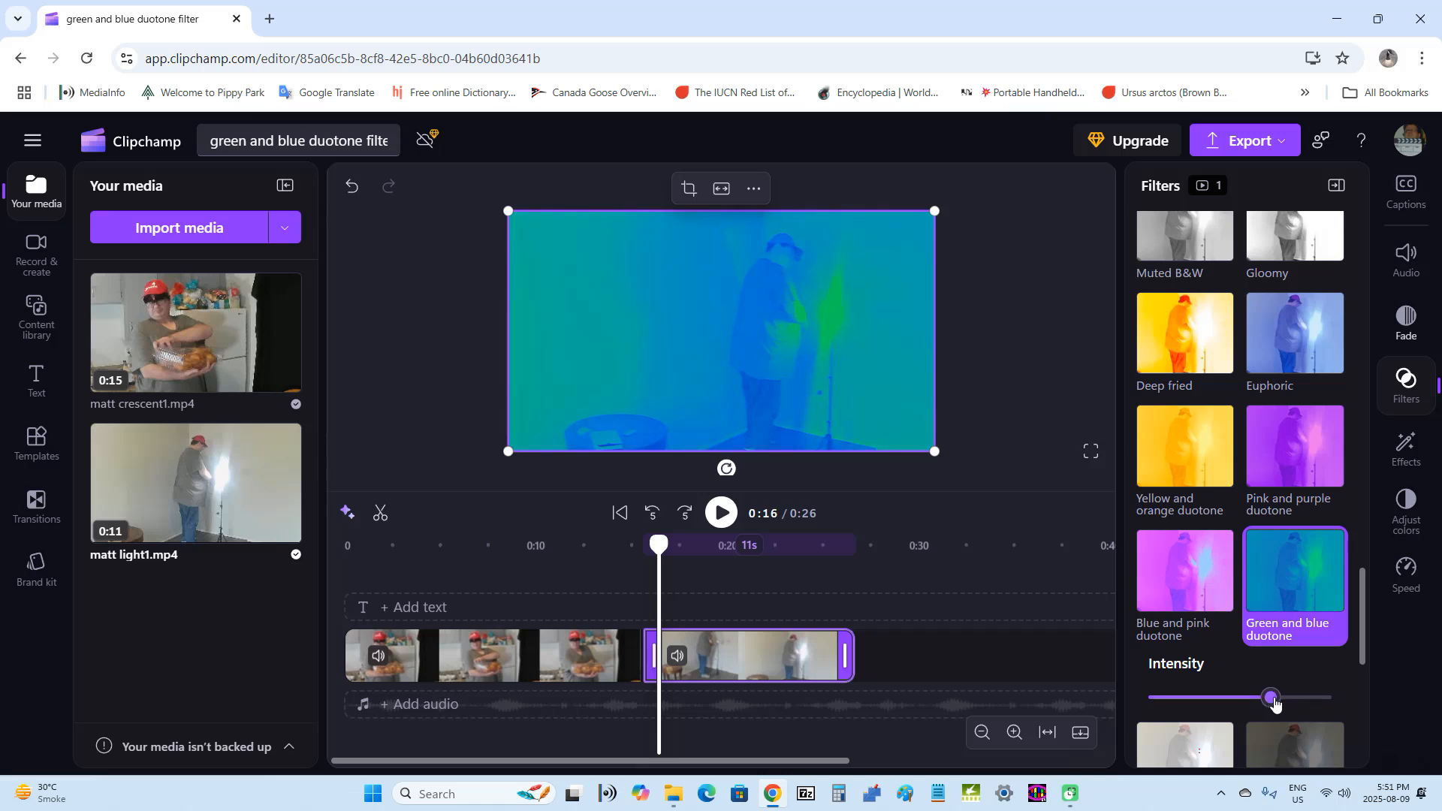
left_click(1335, 186)
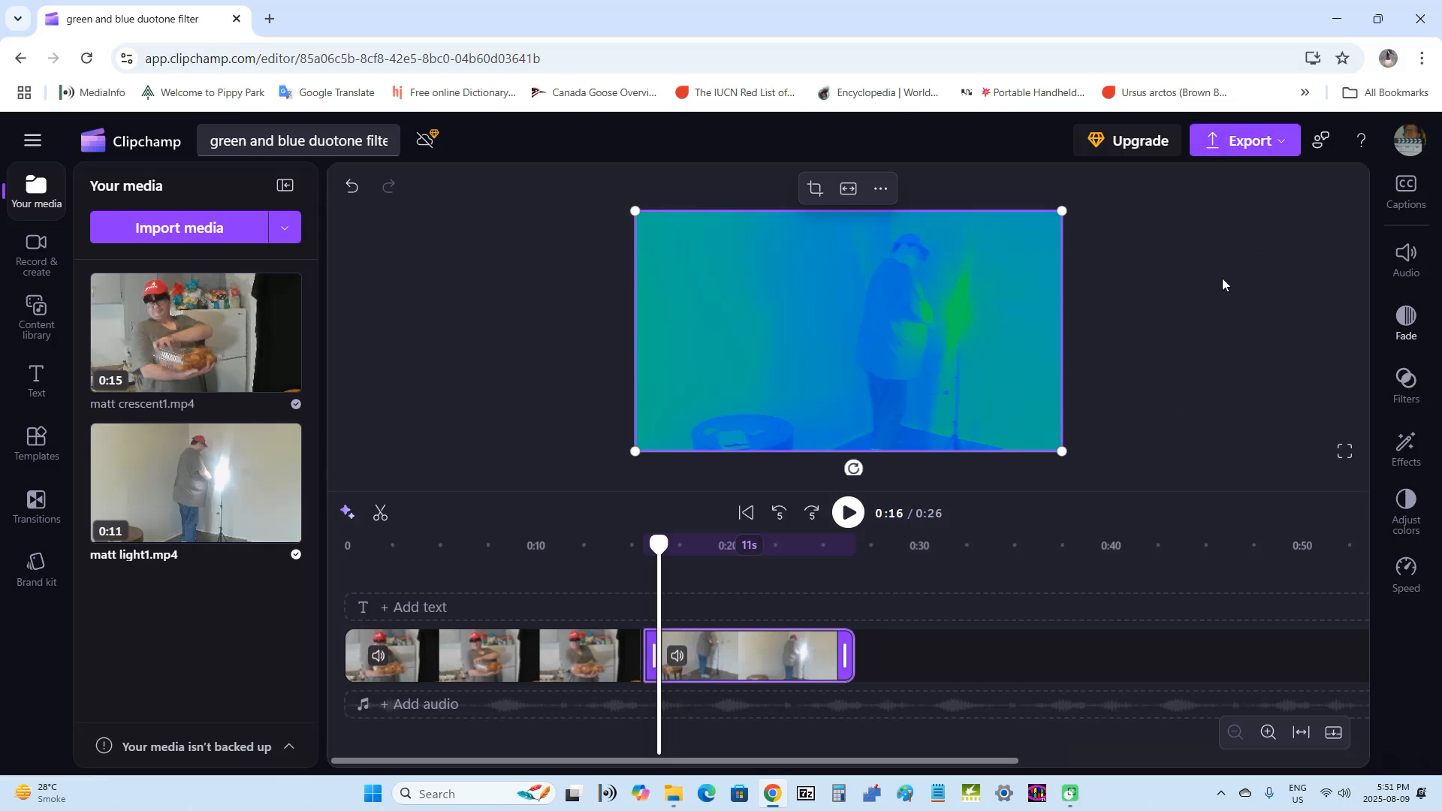
Export the video at 1080p and save it to the green and blue duotone folder as "green and blue duotone filter - Made with Clipchamp".
left_click(1267, 146)
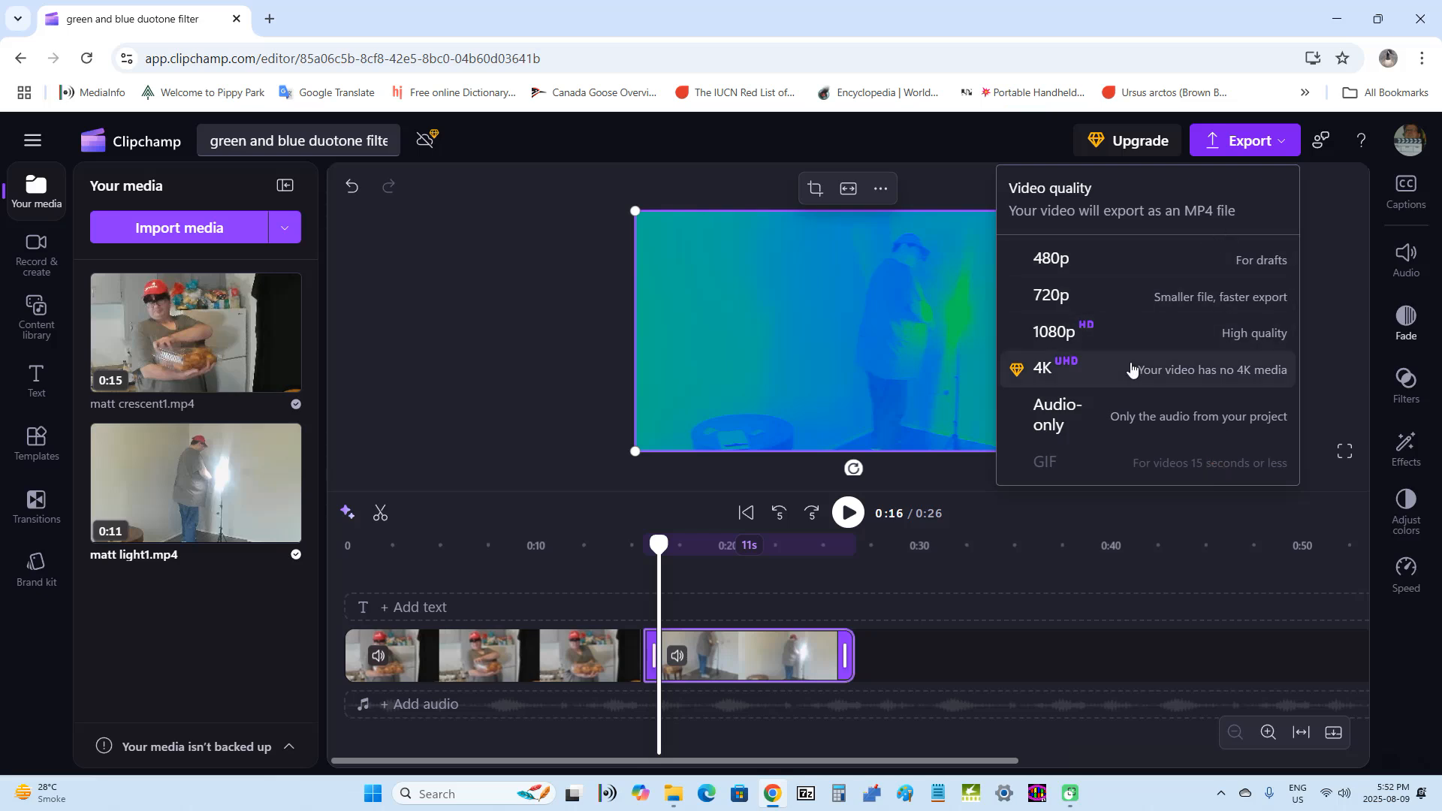
left_click(1059, 332)
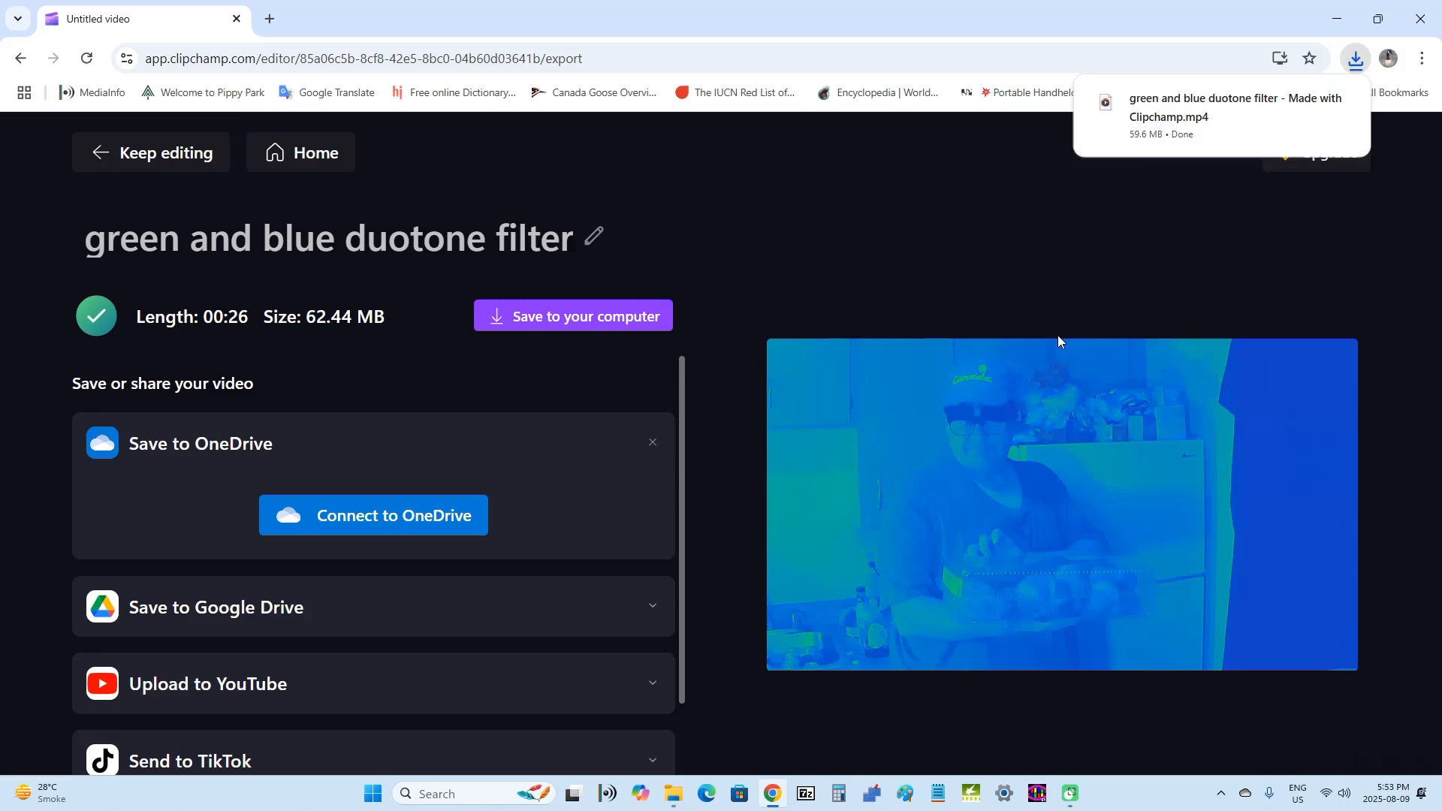
mouse_move(1175, 113)
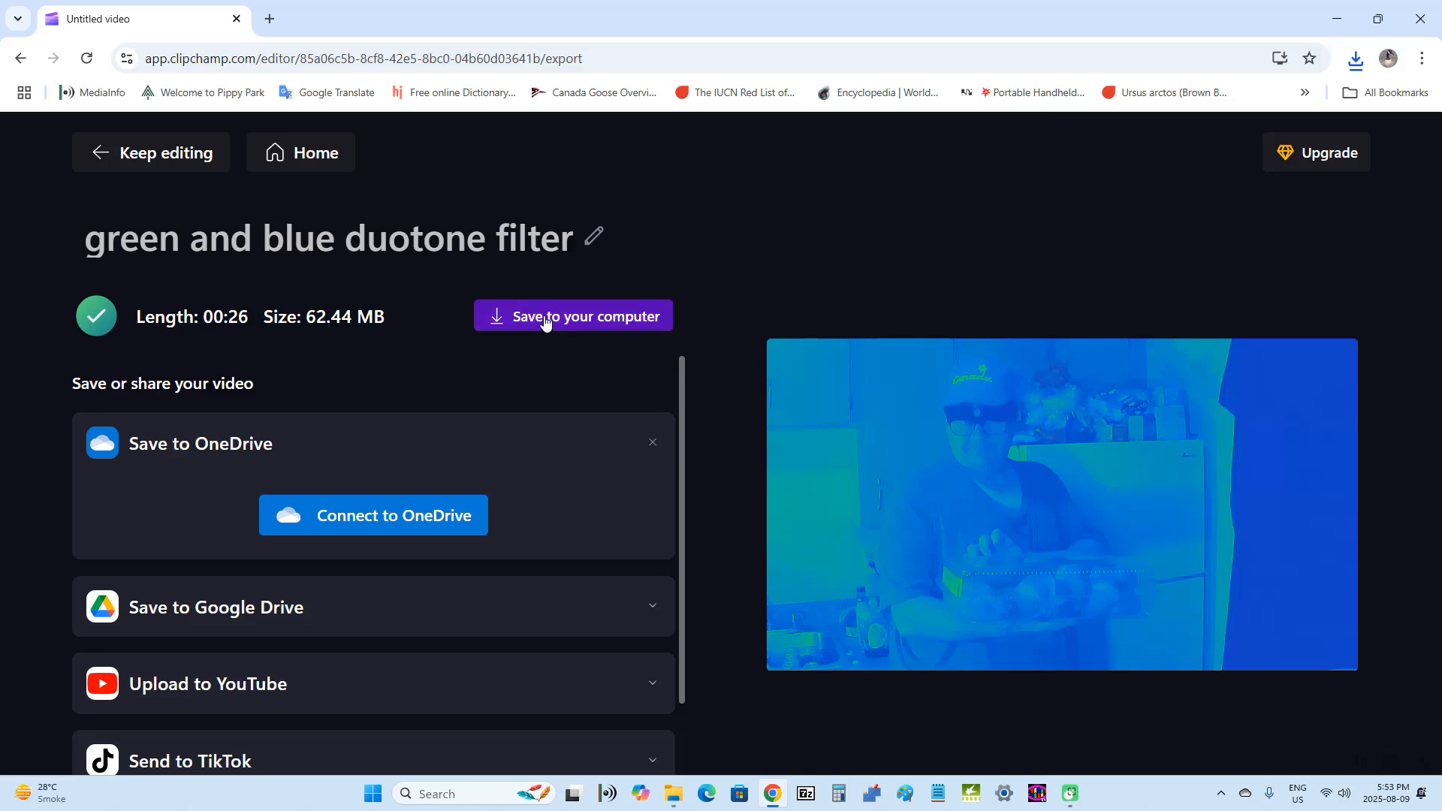
left_click(547, 318)
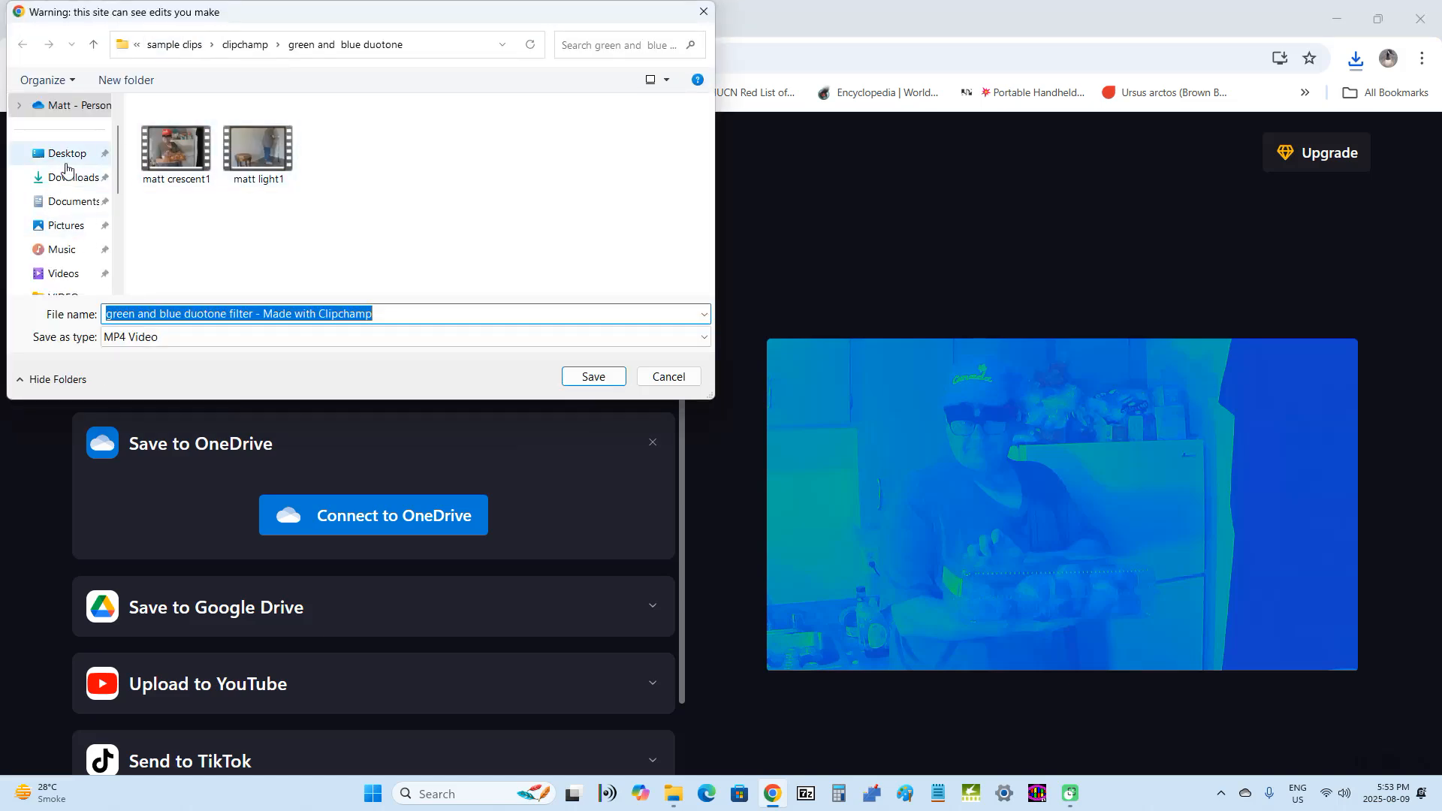
scroll(66, 168, "down", 1)
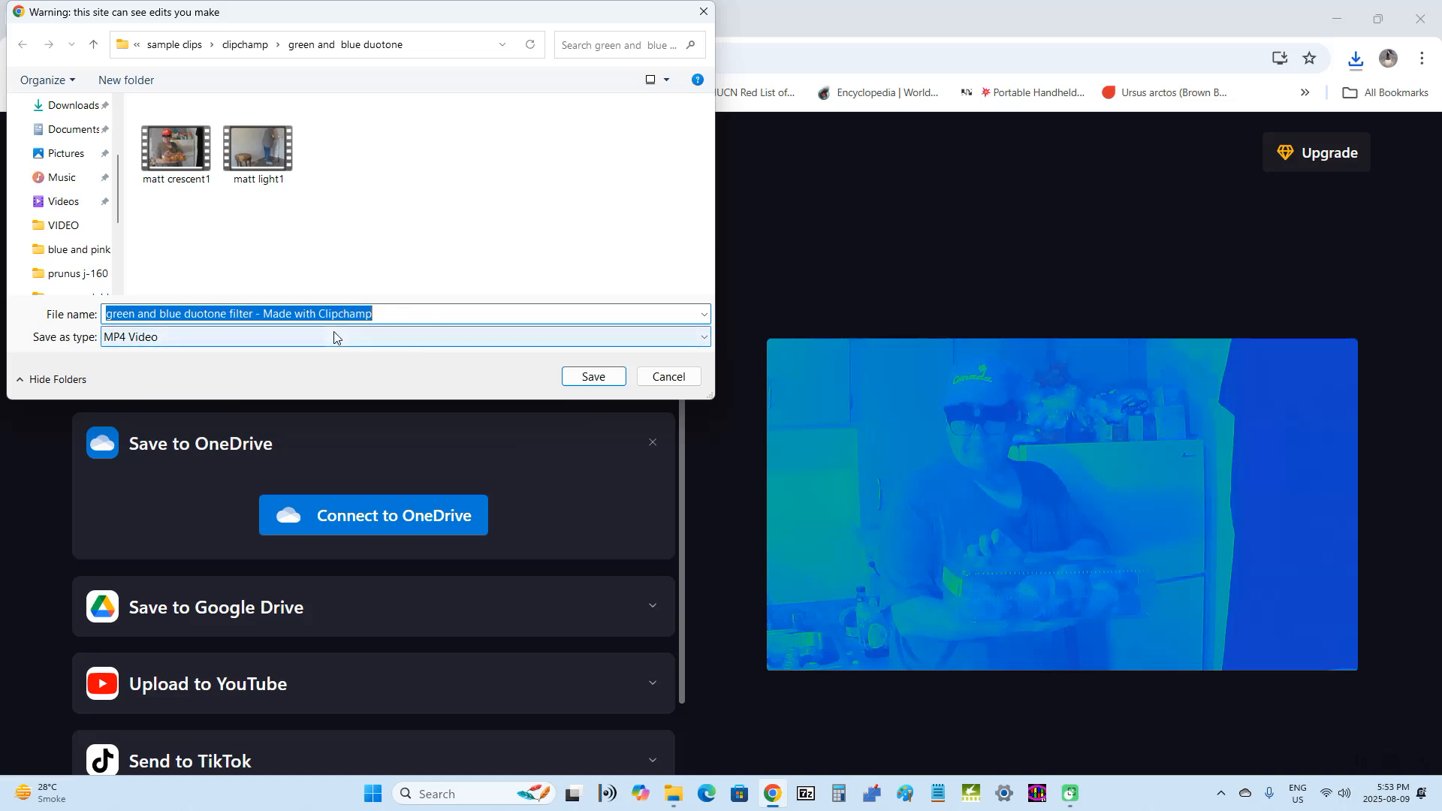
left_click(603, 378)
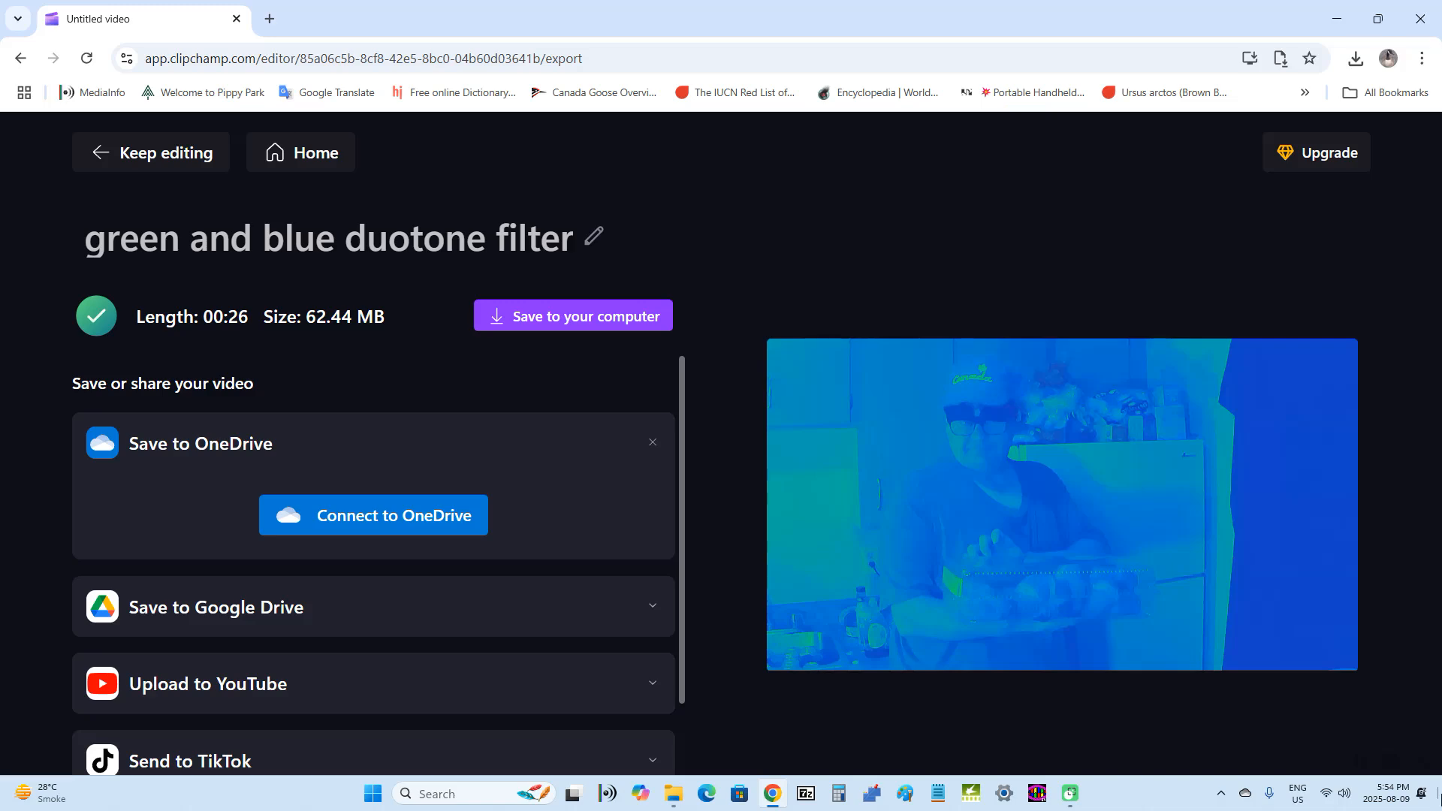
Open the exported video from the desktop's sample clips > clipchamp > green and blue duotone folder and watch it full screen in Media Player.
left_click(1438, 794)
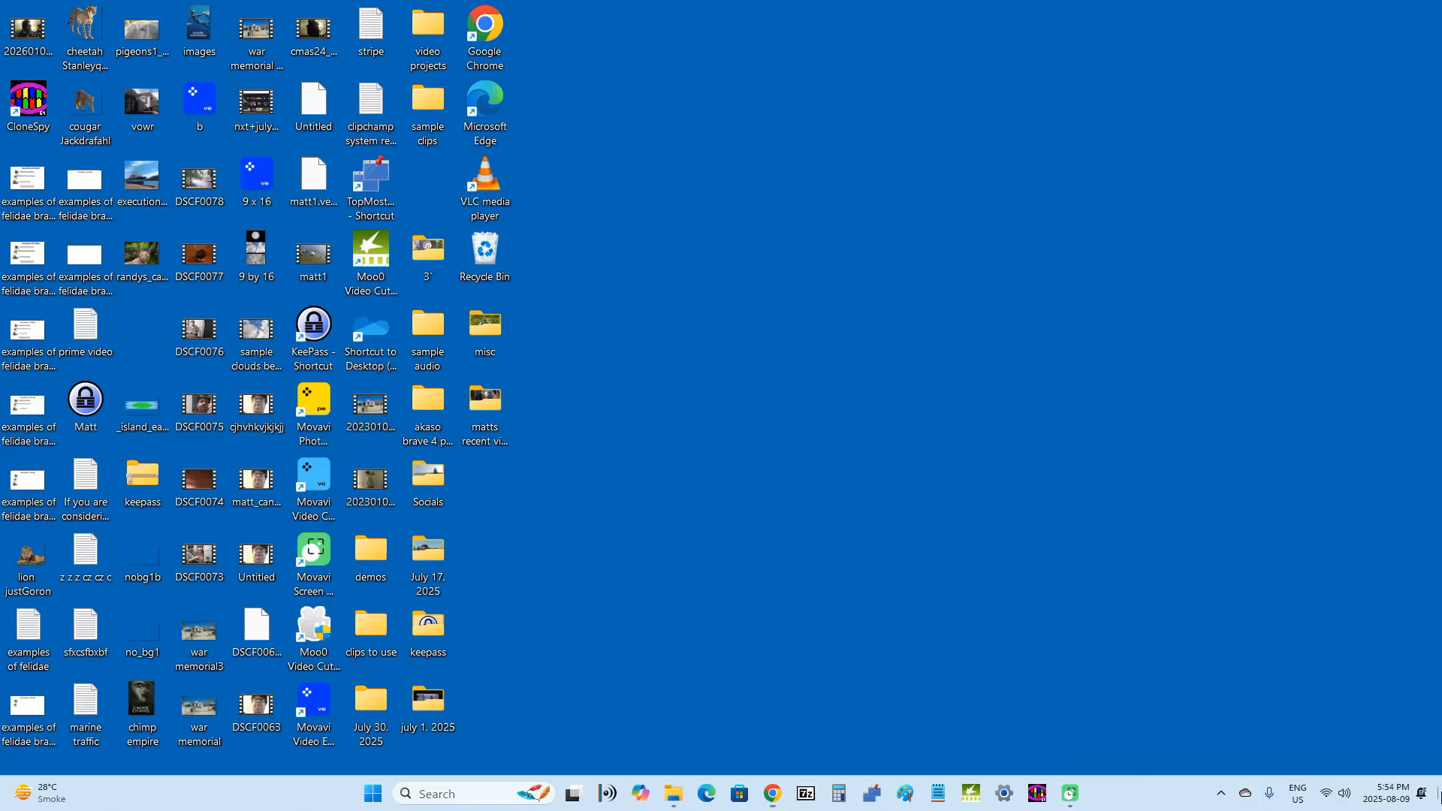
double_click(439, 116)
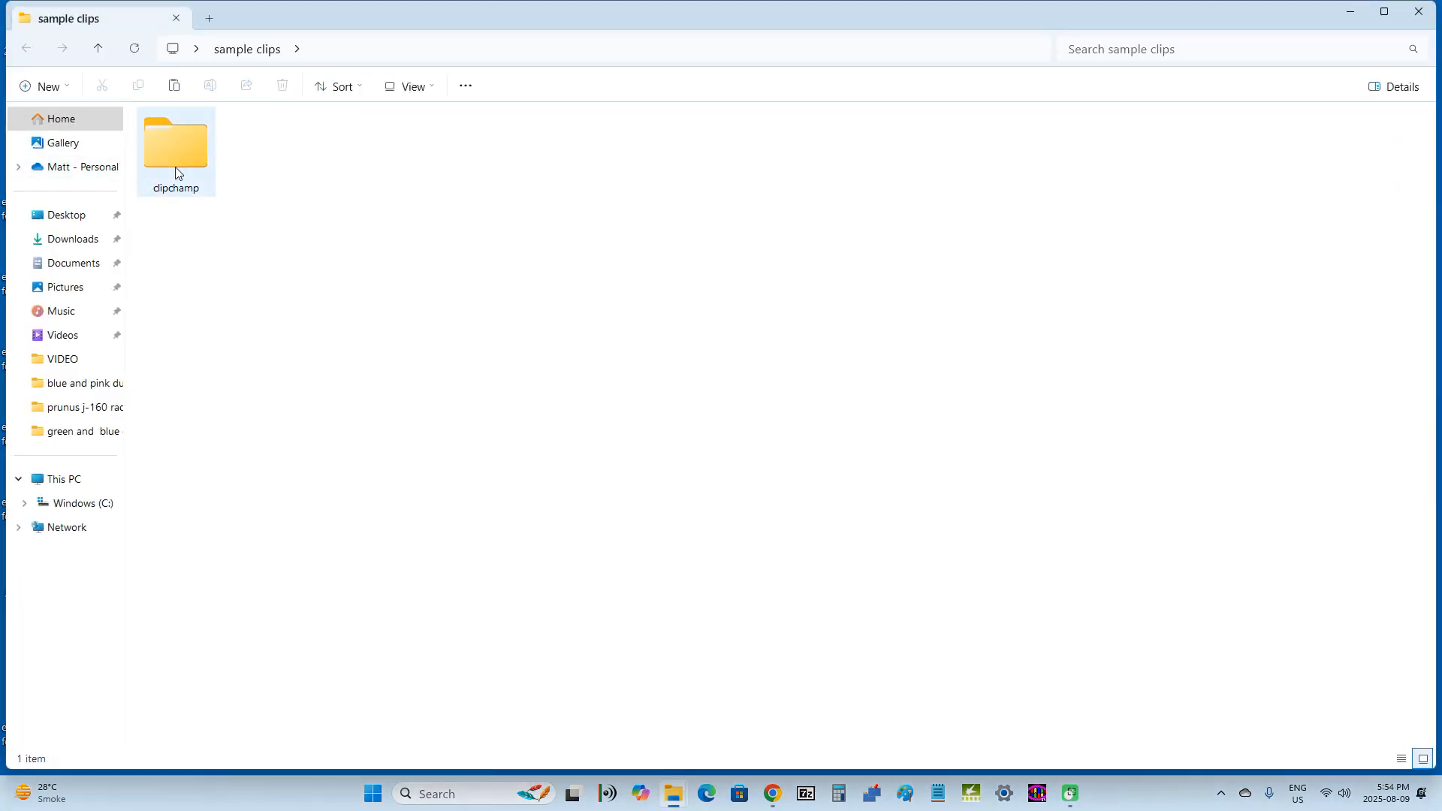
double_click(176, 173)
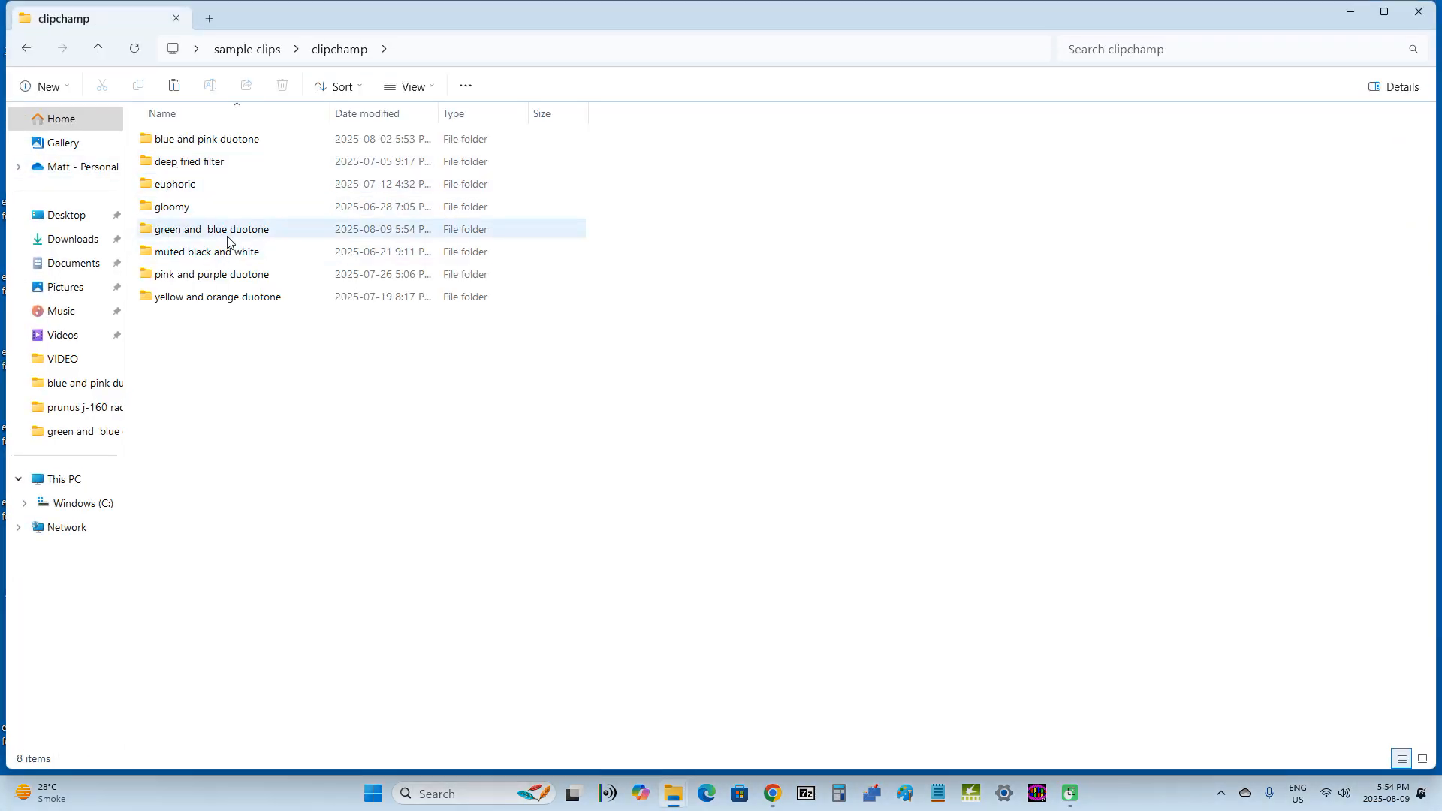
double_click(231, 233)
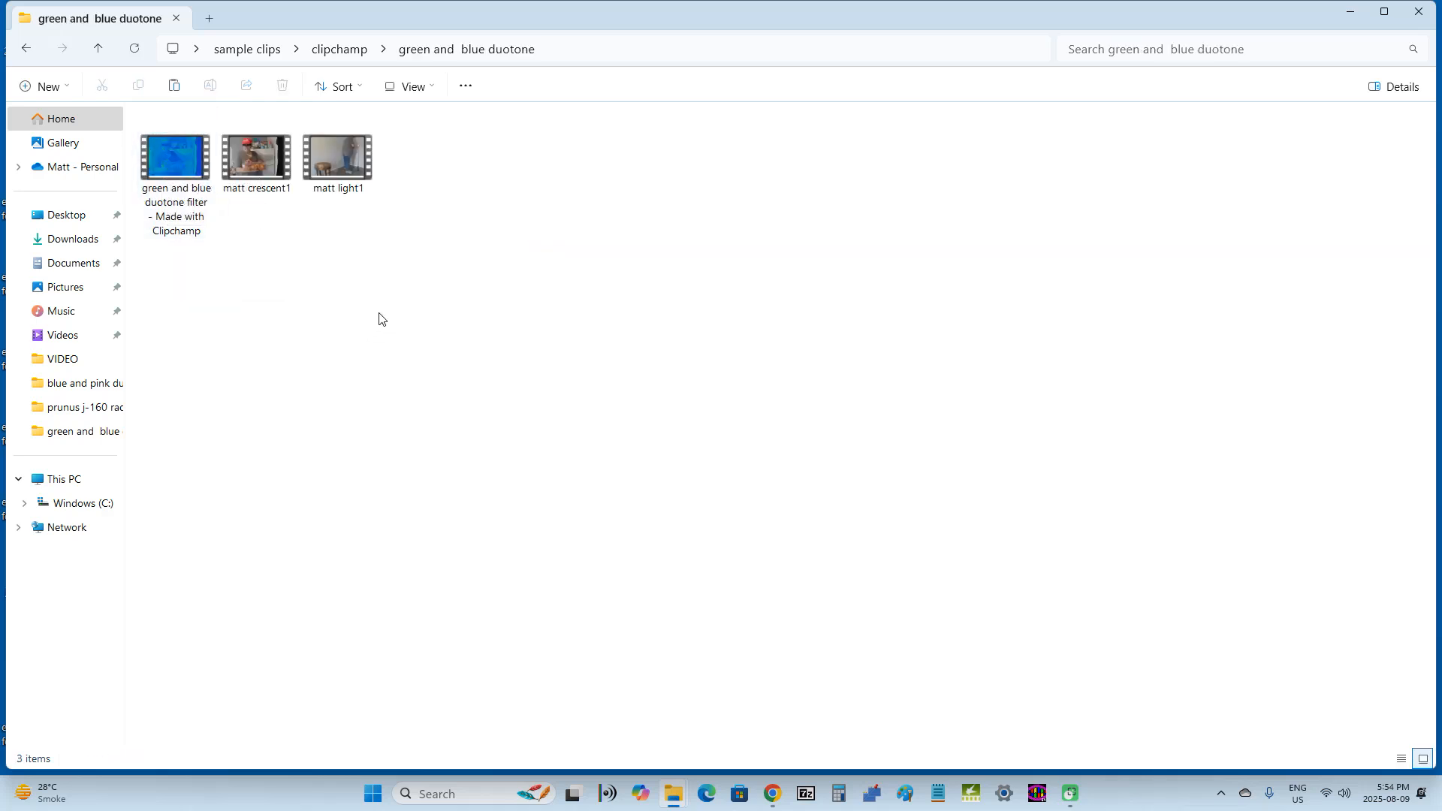
double_click(175, 156)
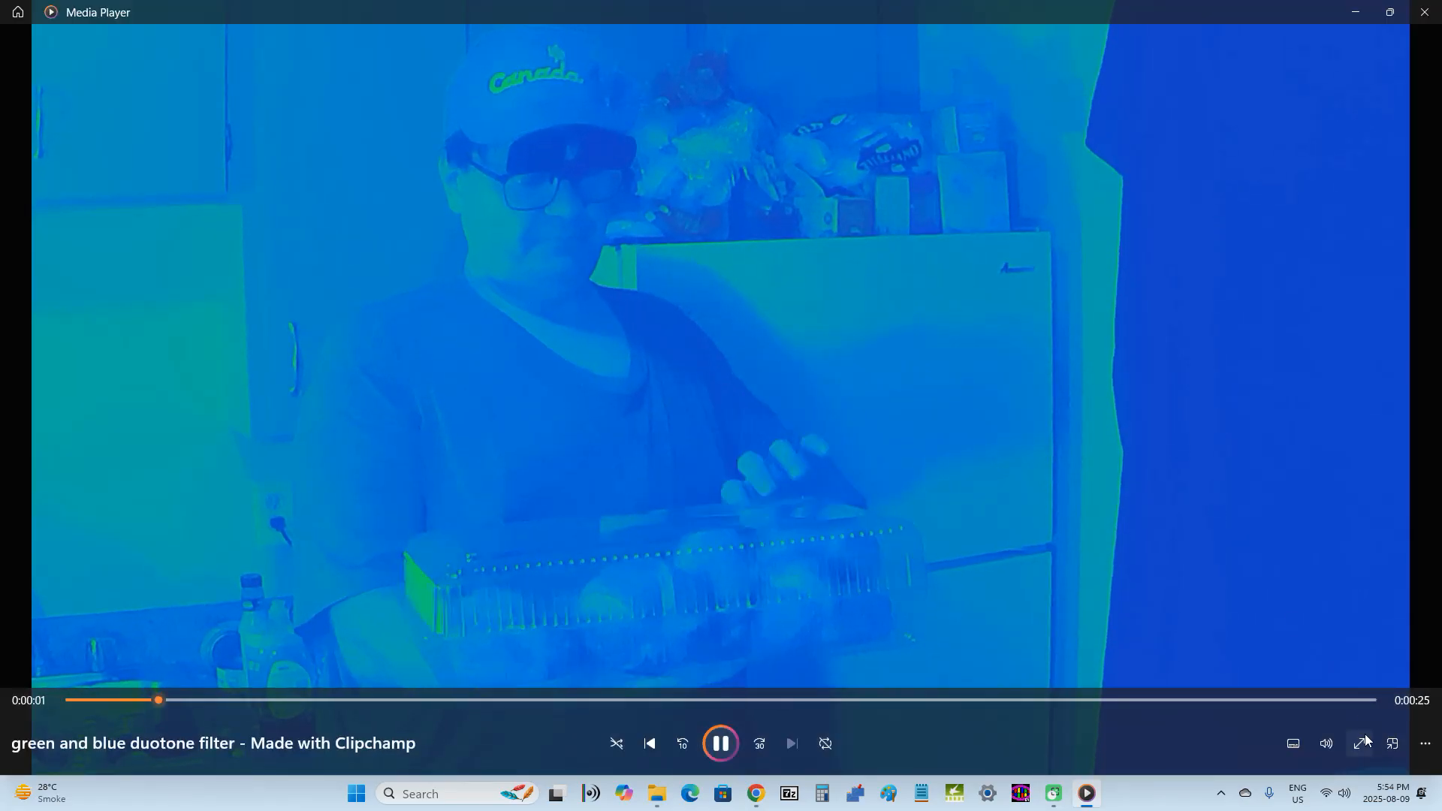
left_click(1361, 743)
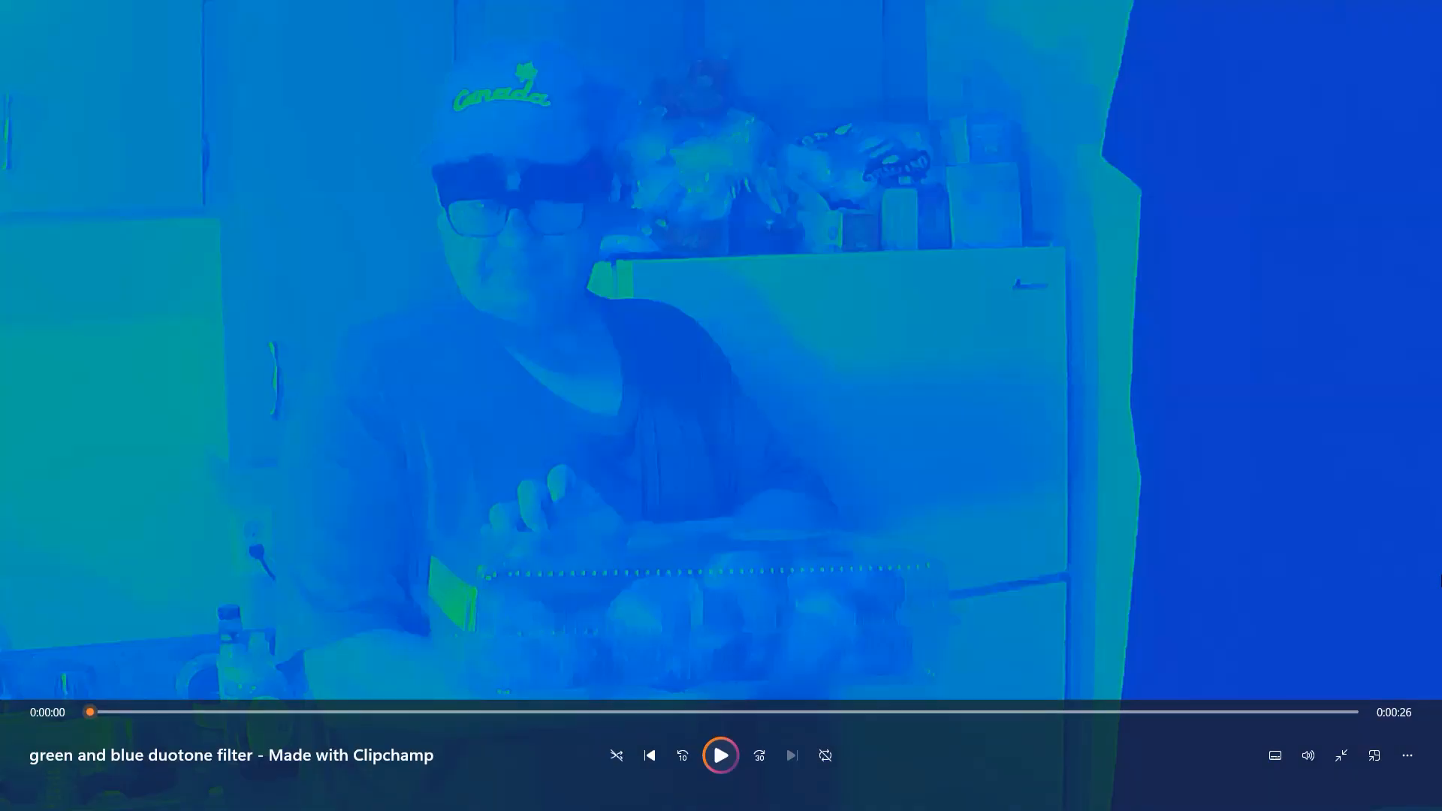
Close Media Player and the folder window, and switch back to the Clipchamp export page in Chrome.
mouse_move(1423, 11)
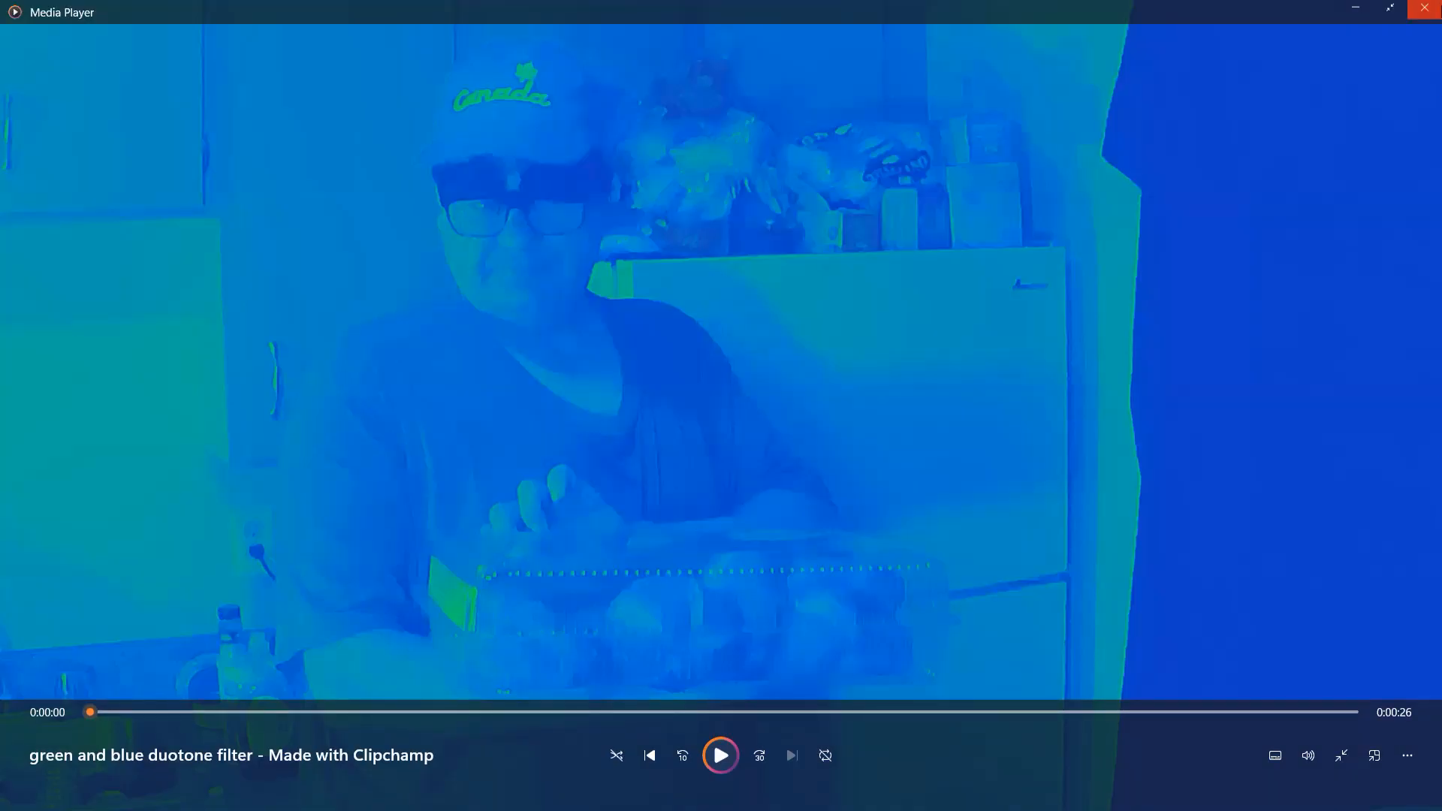
left_click(1428, 10)
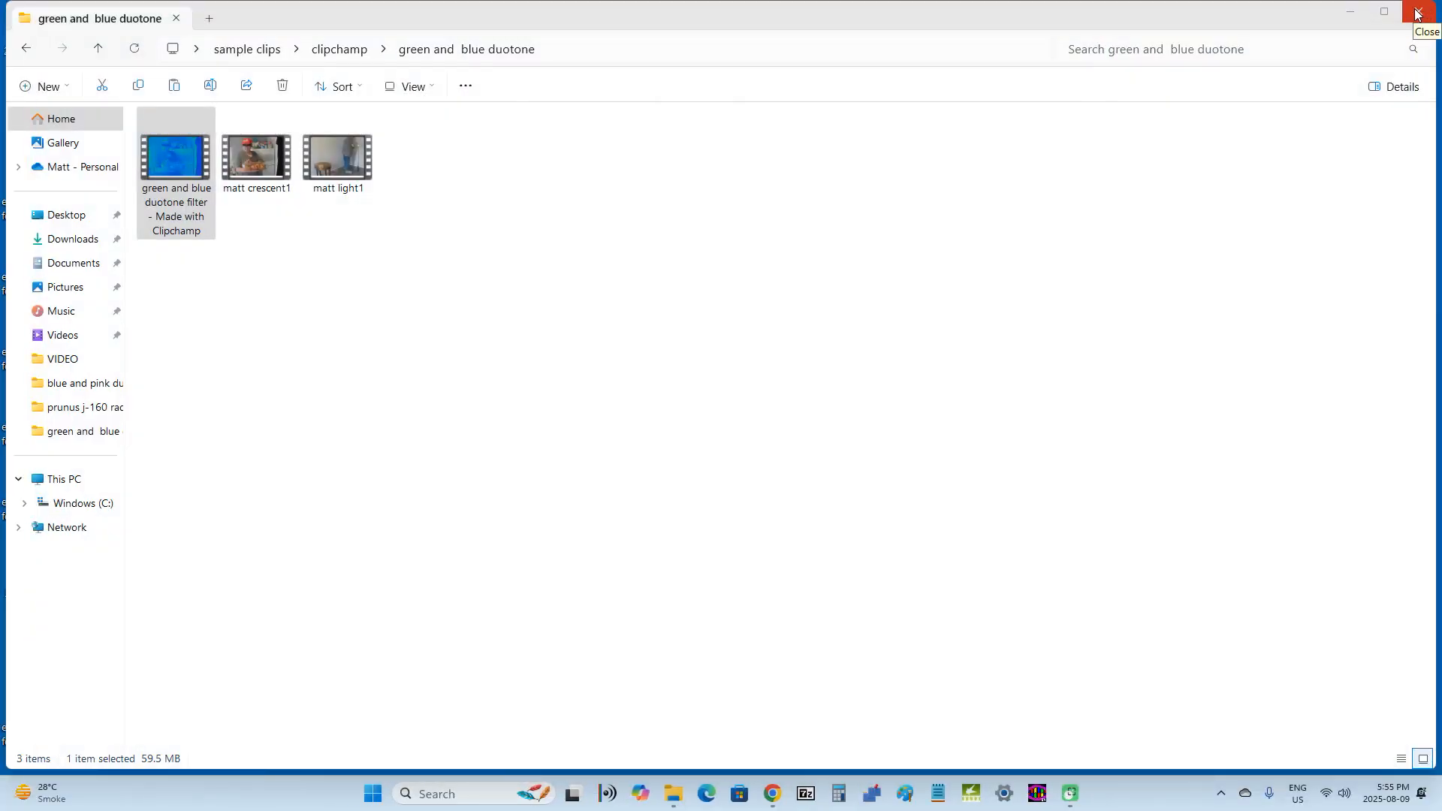
left_click(1417, 13)
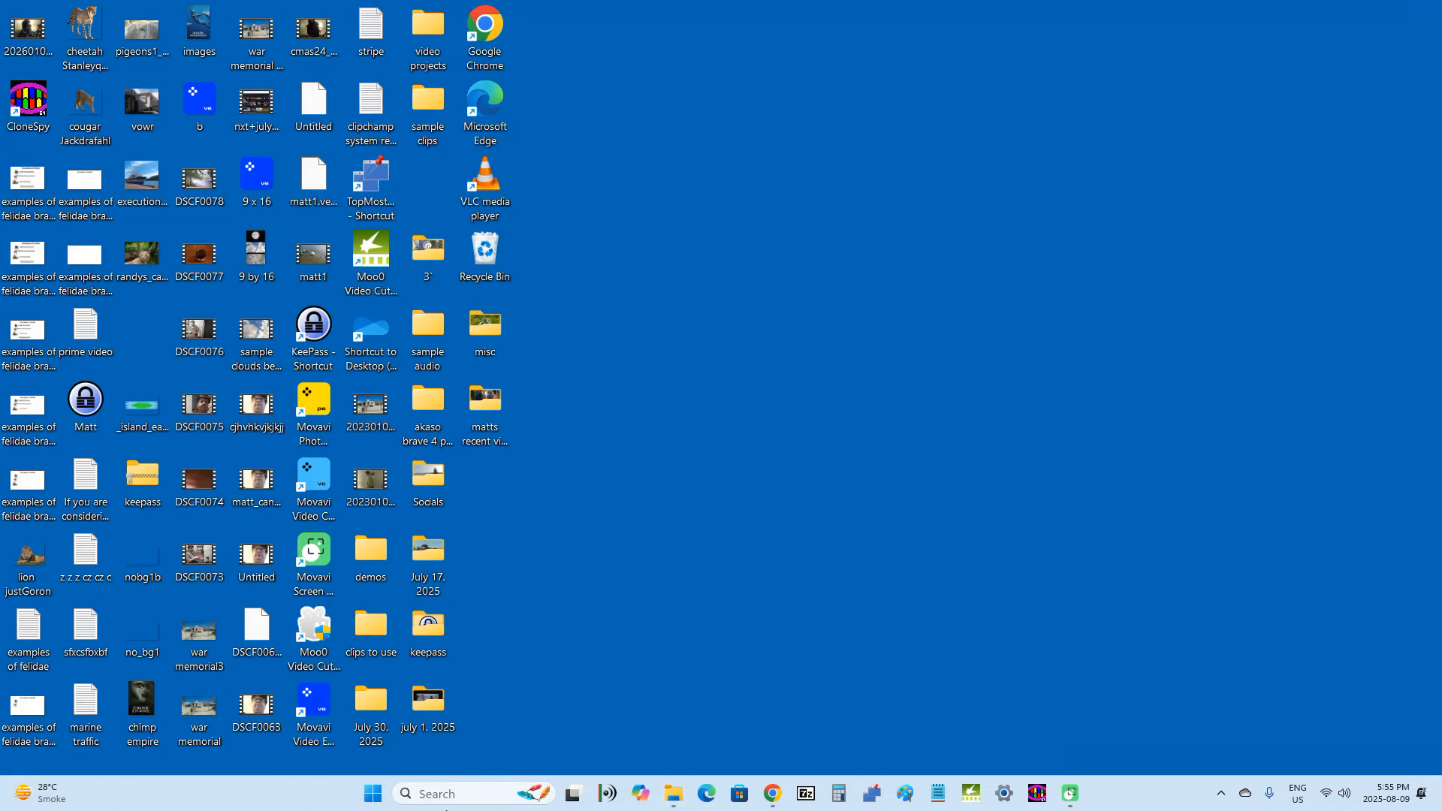
mouse_move(772, 793)
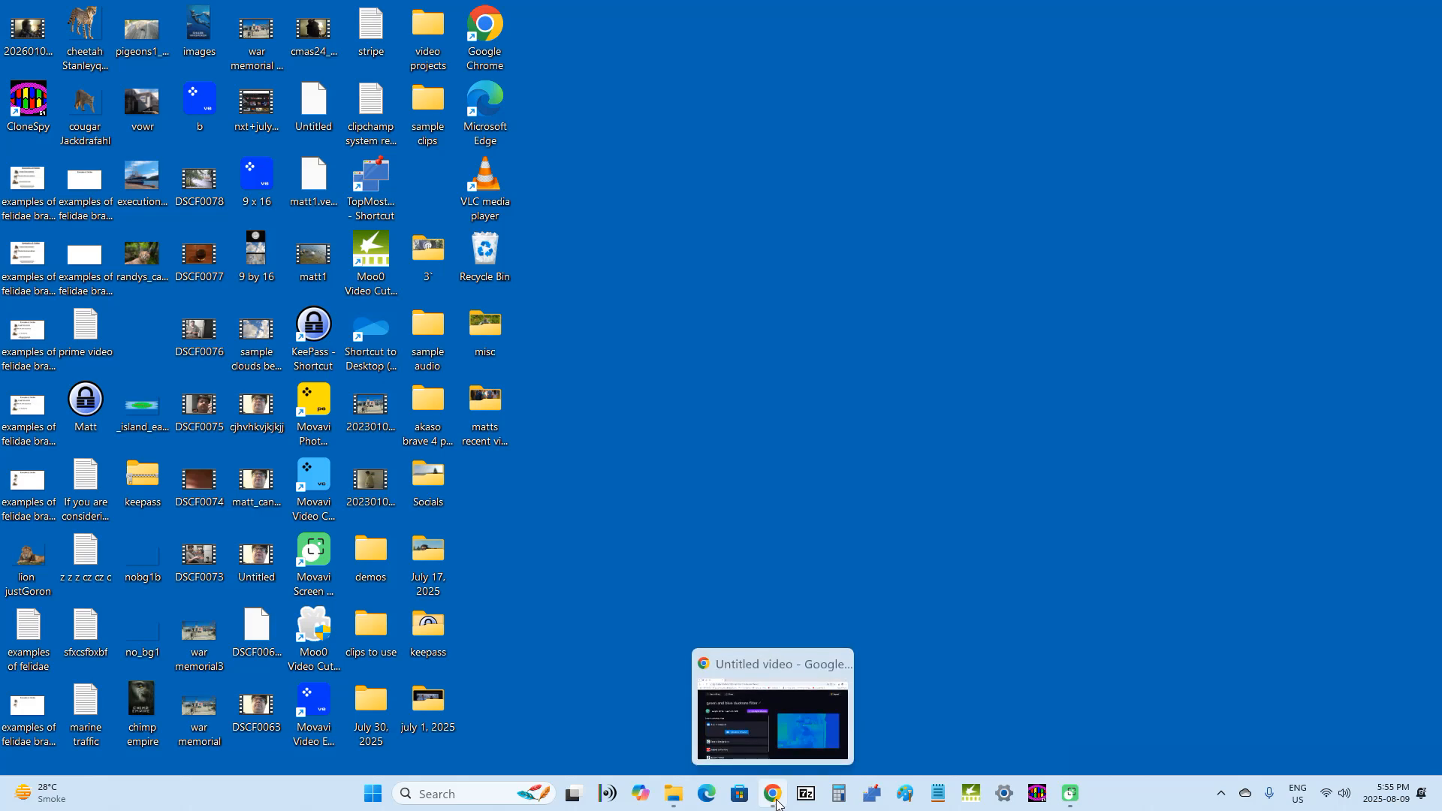
left_click(774, 721)
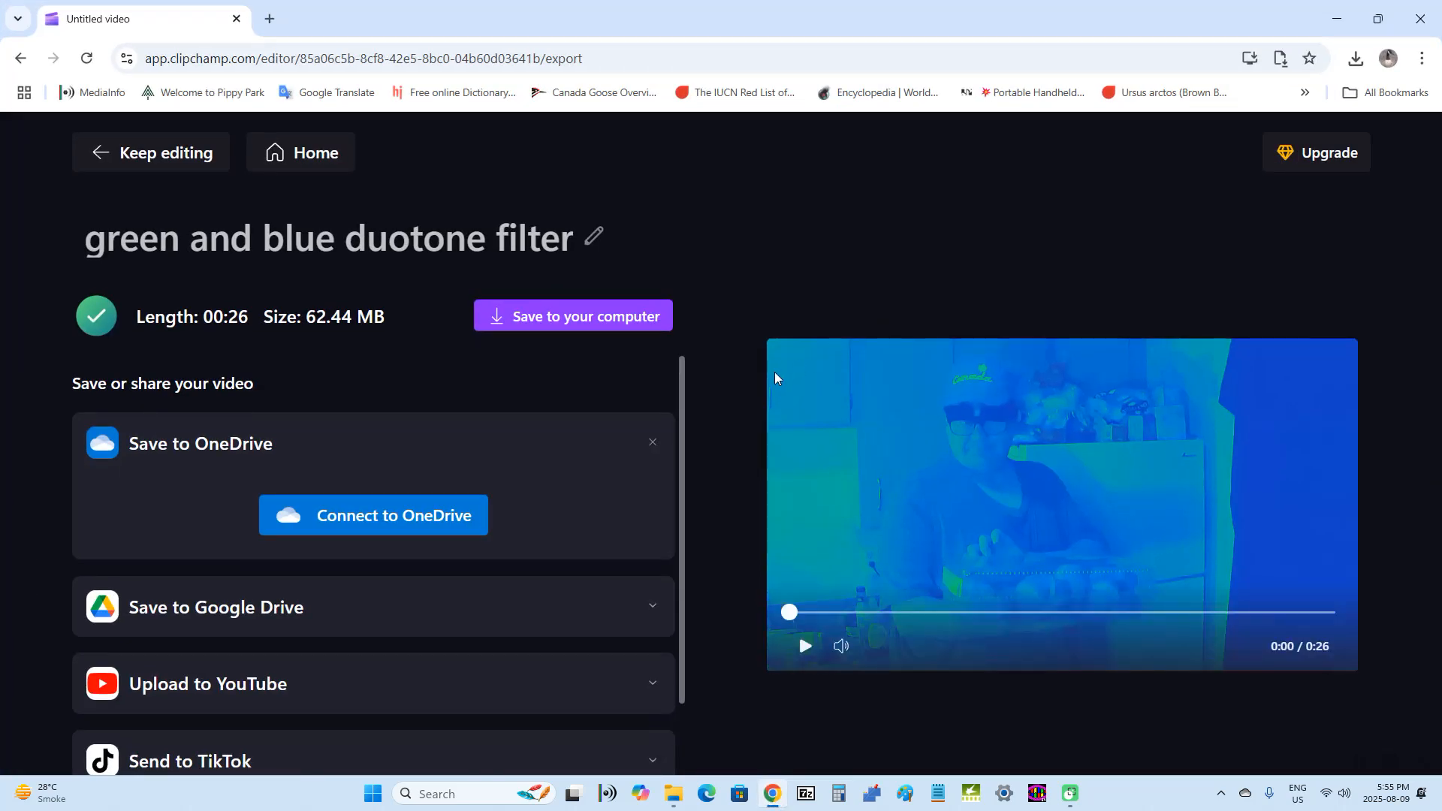